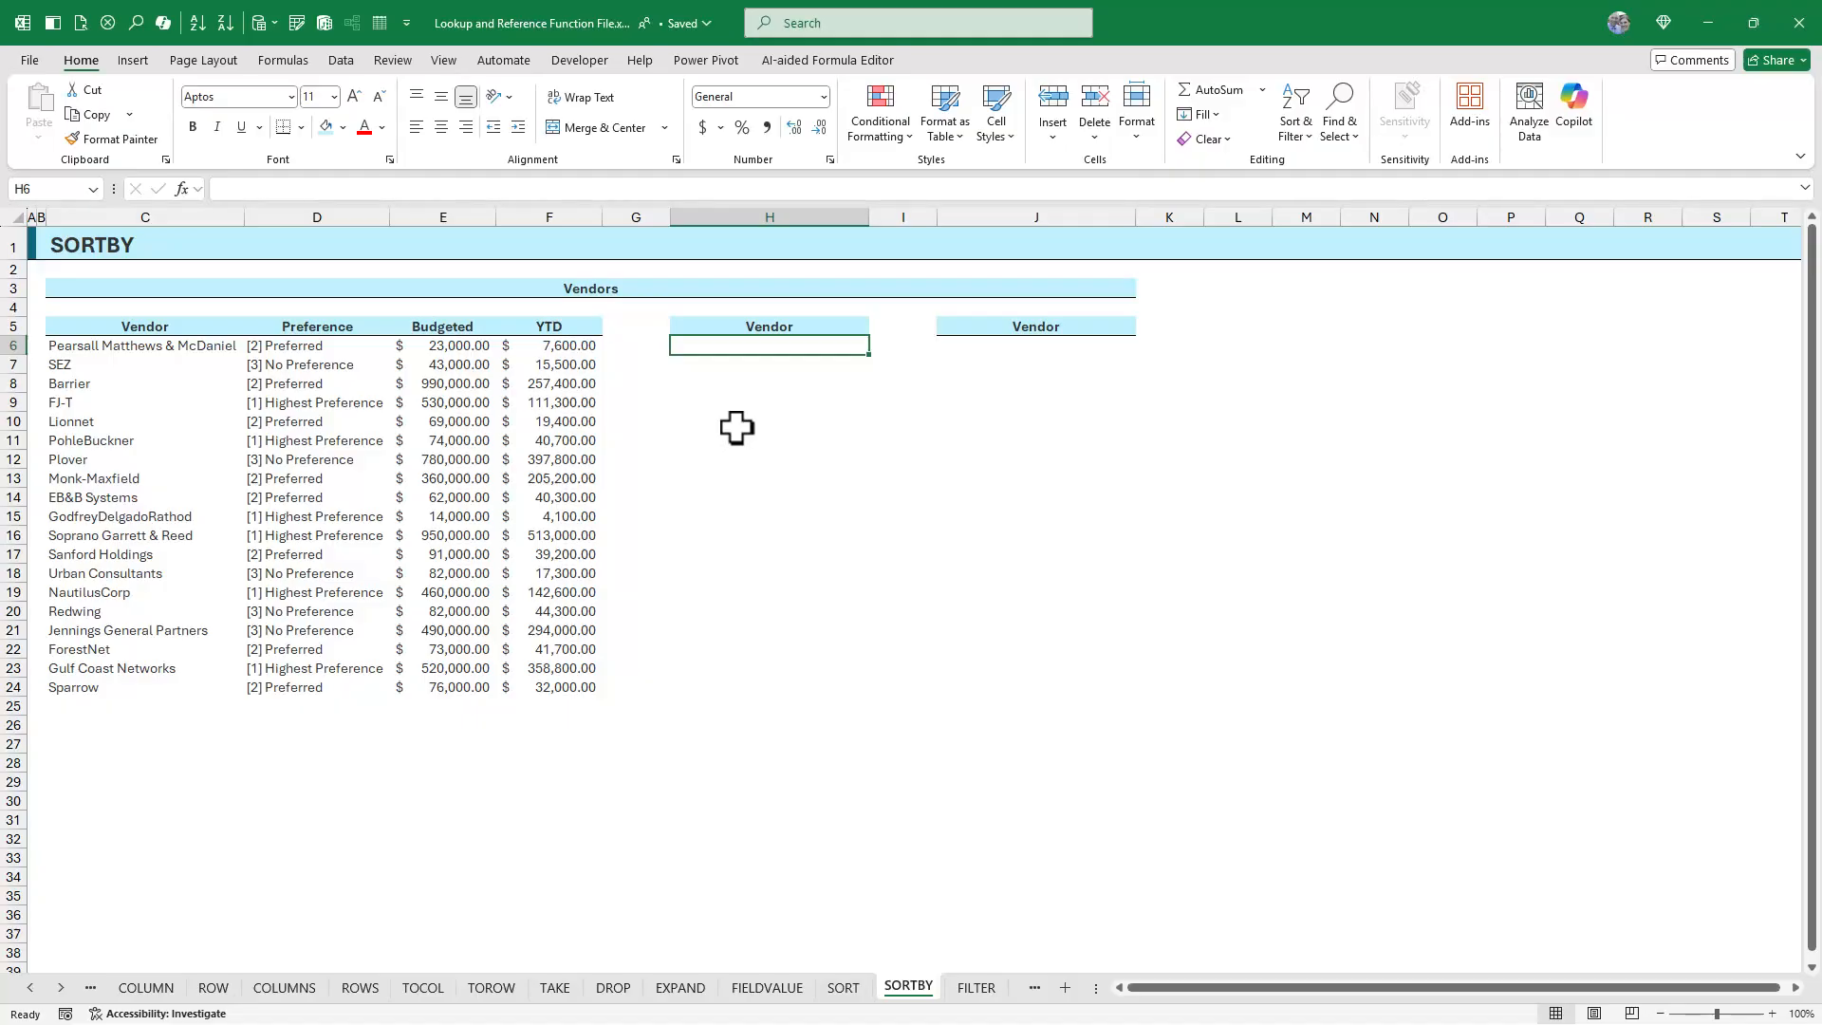
Build =SORTBY(C6:C24,D6:D24) in H6, sorting vendor names by their preference values
click(284, 61)
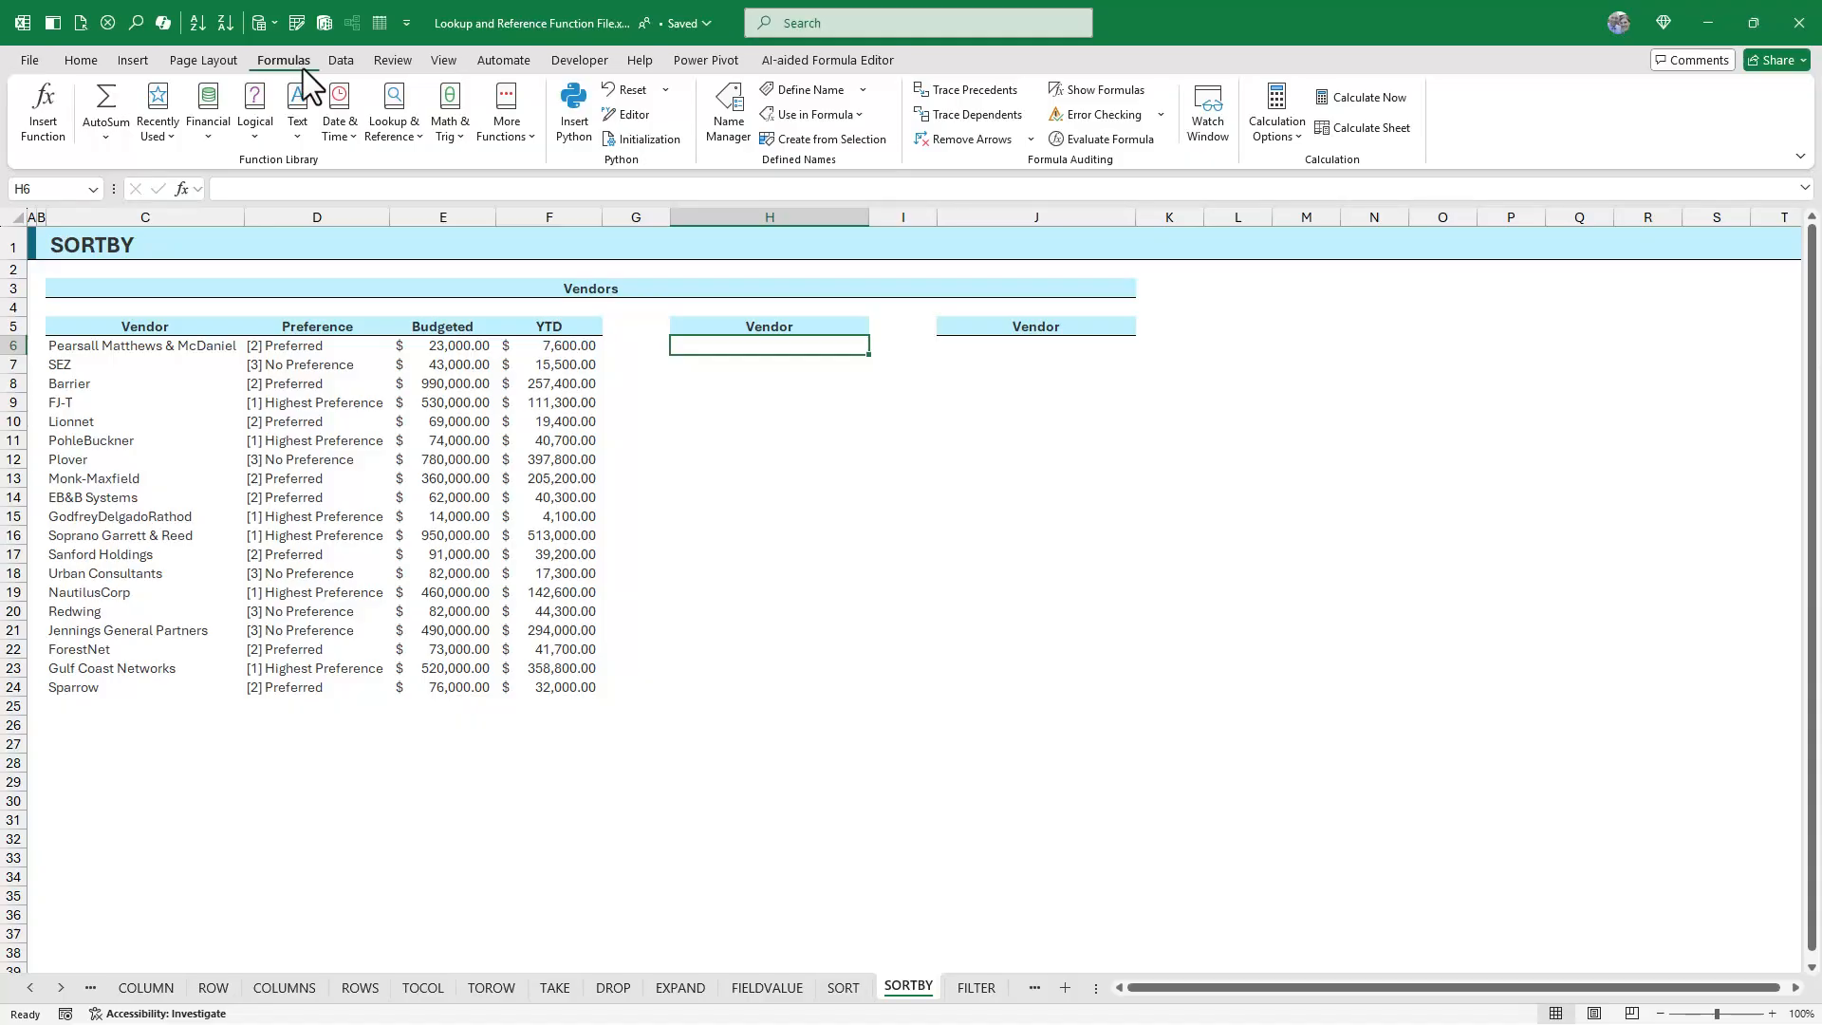
click(410, 133)
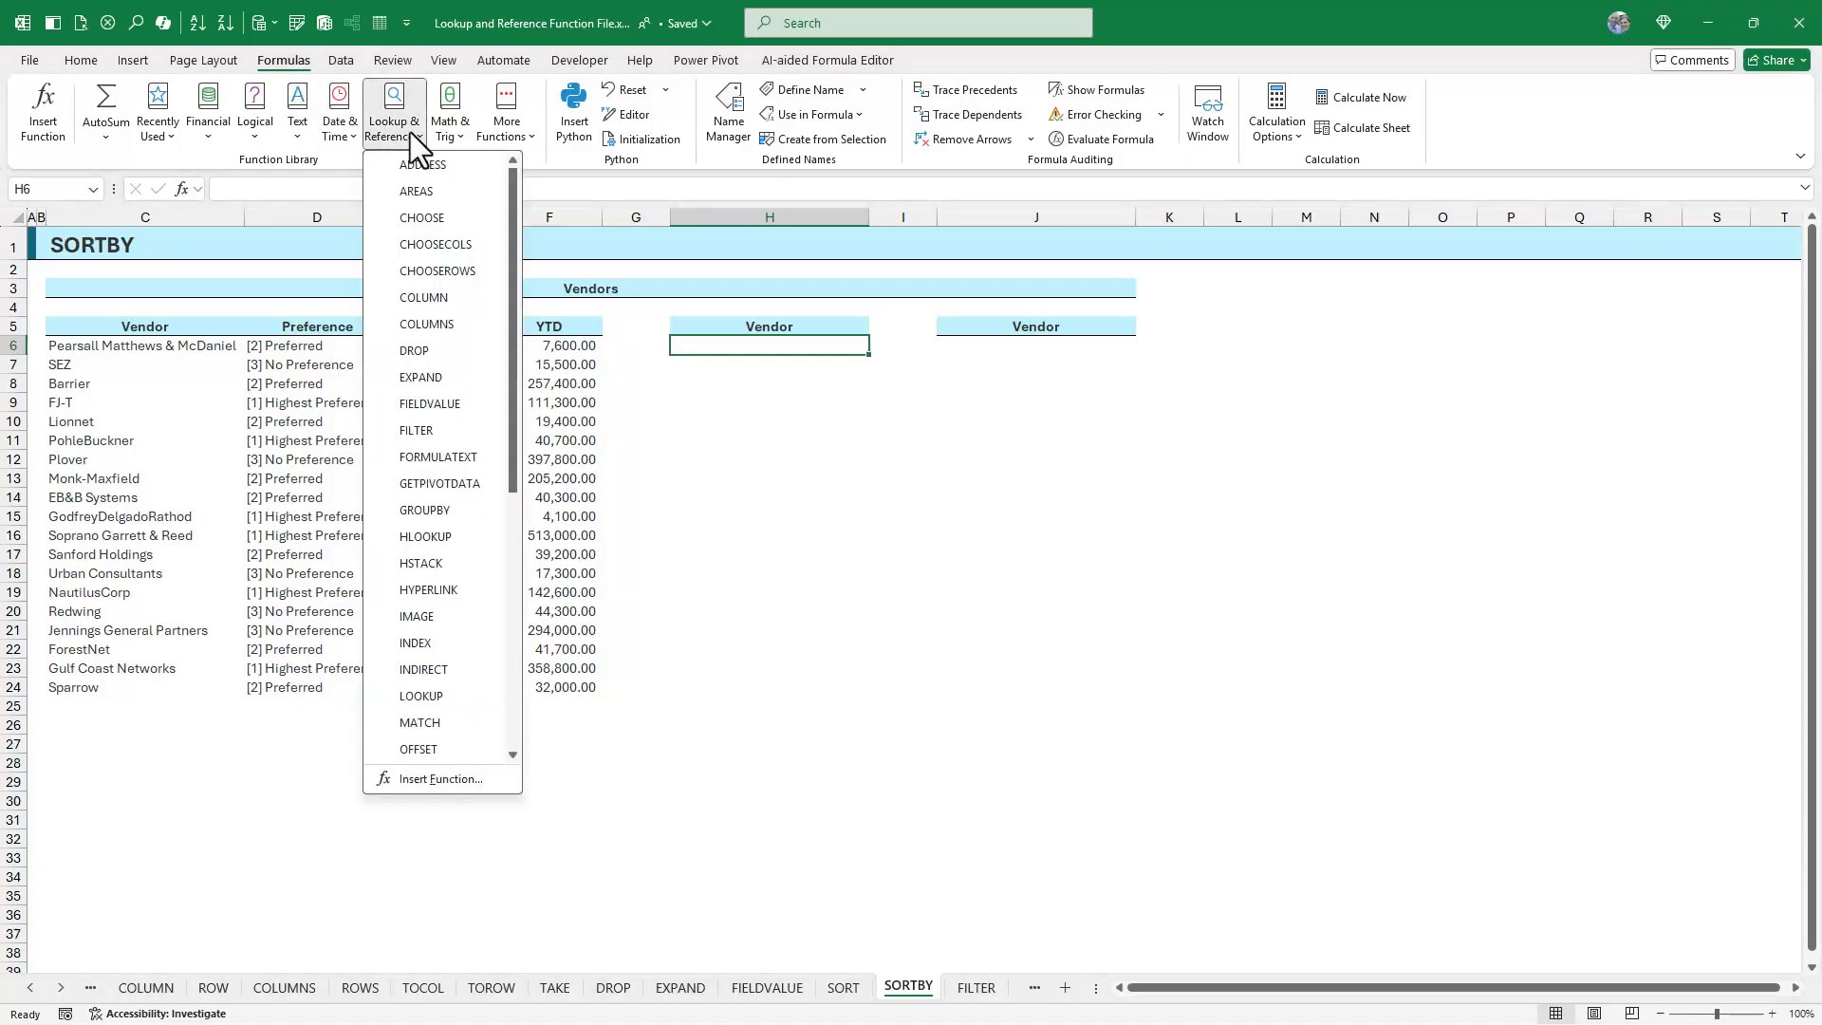
scroll(410, 361, down, 2)
scroll(410, 360, down, 3)
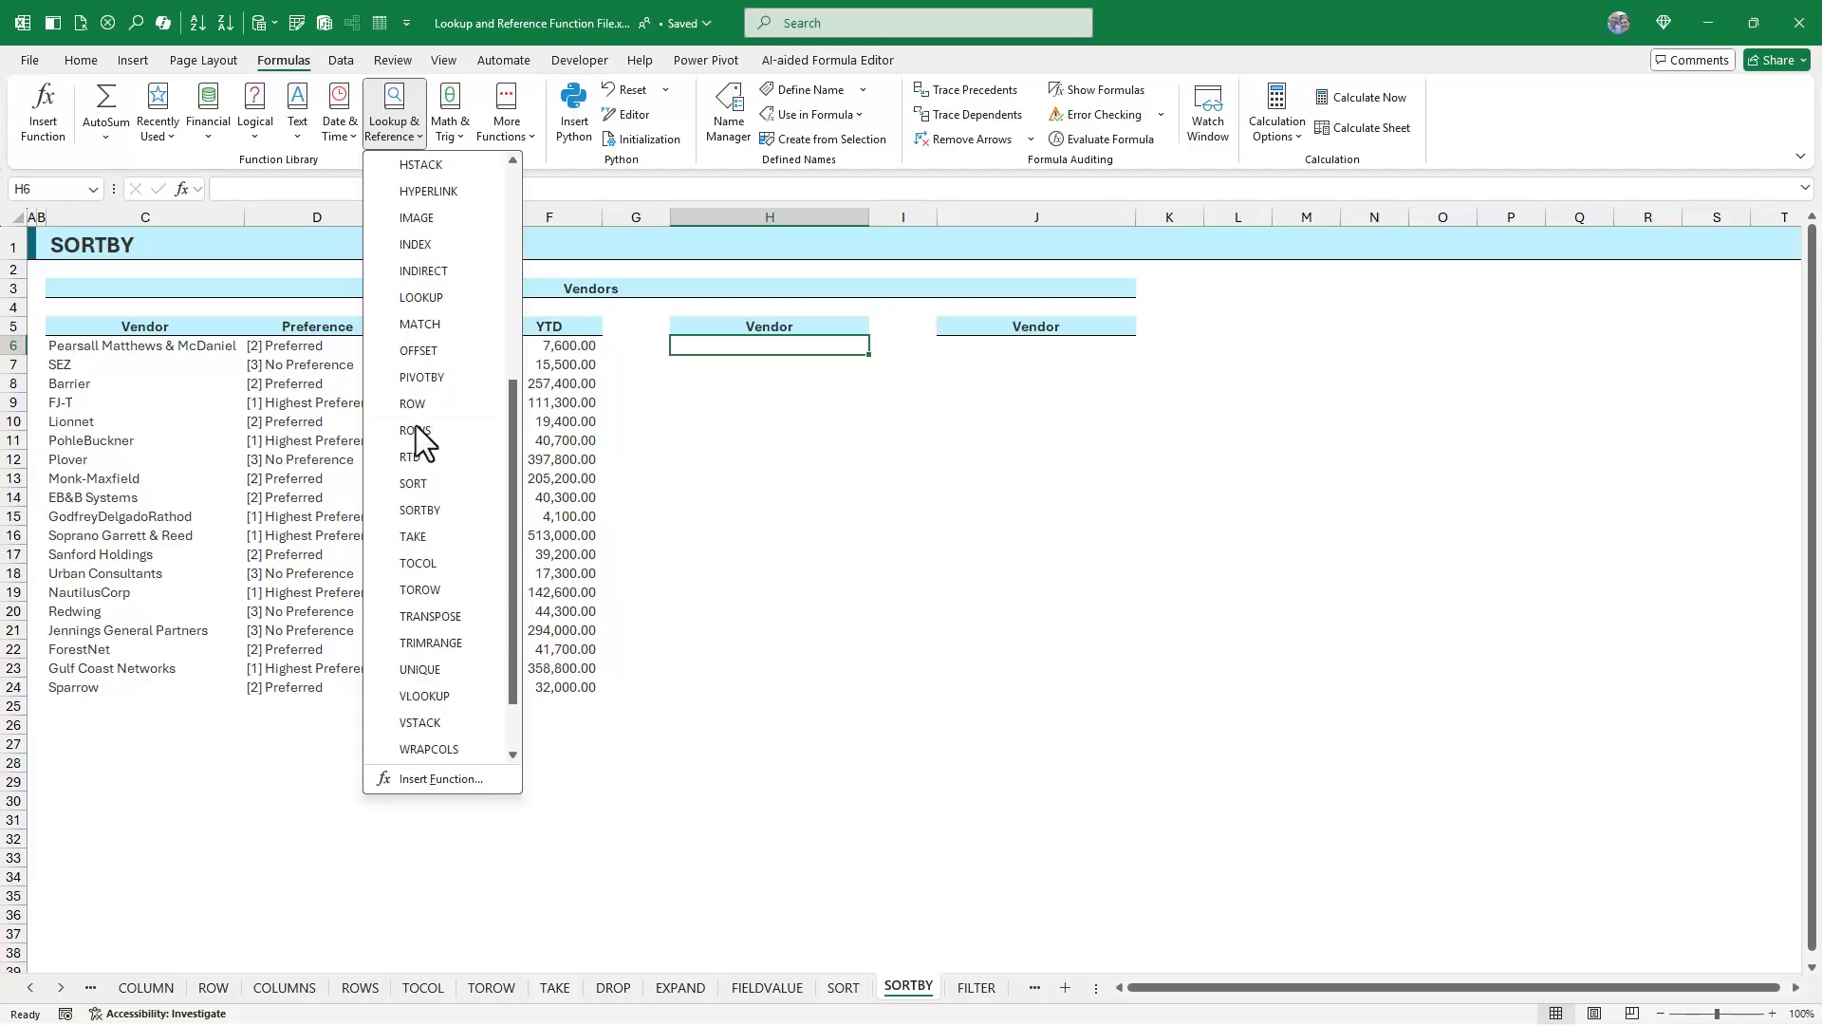
click(429, 518)
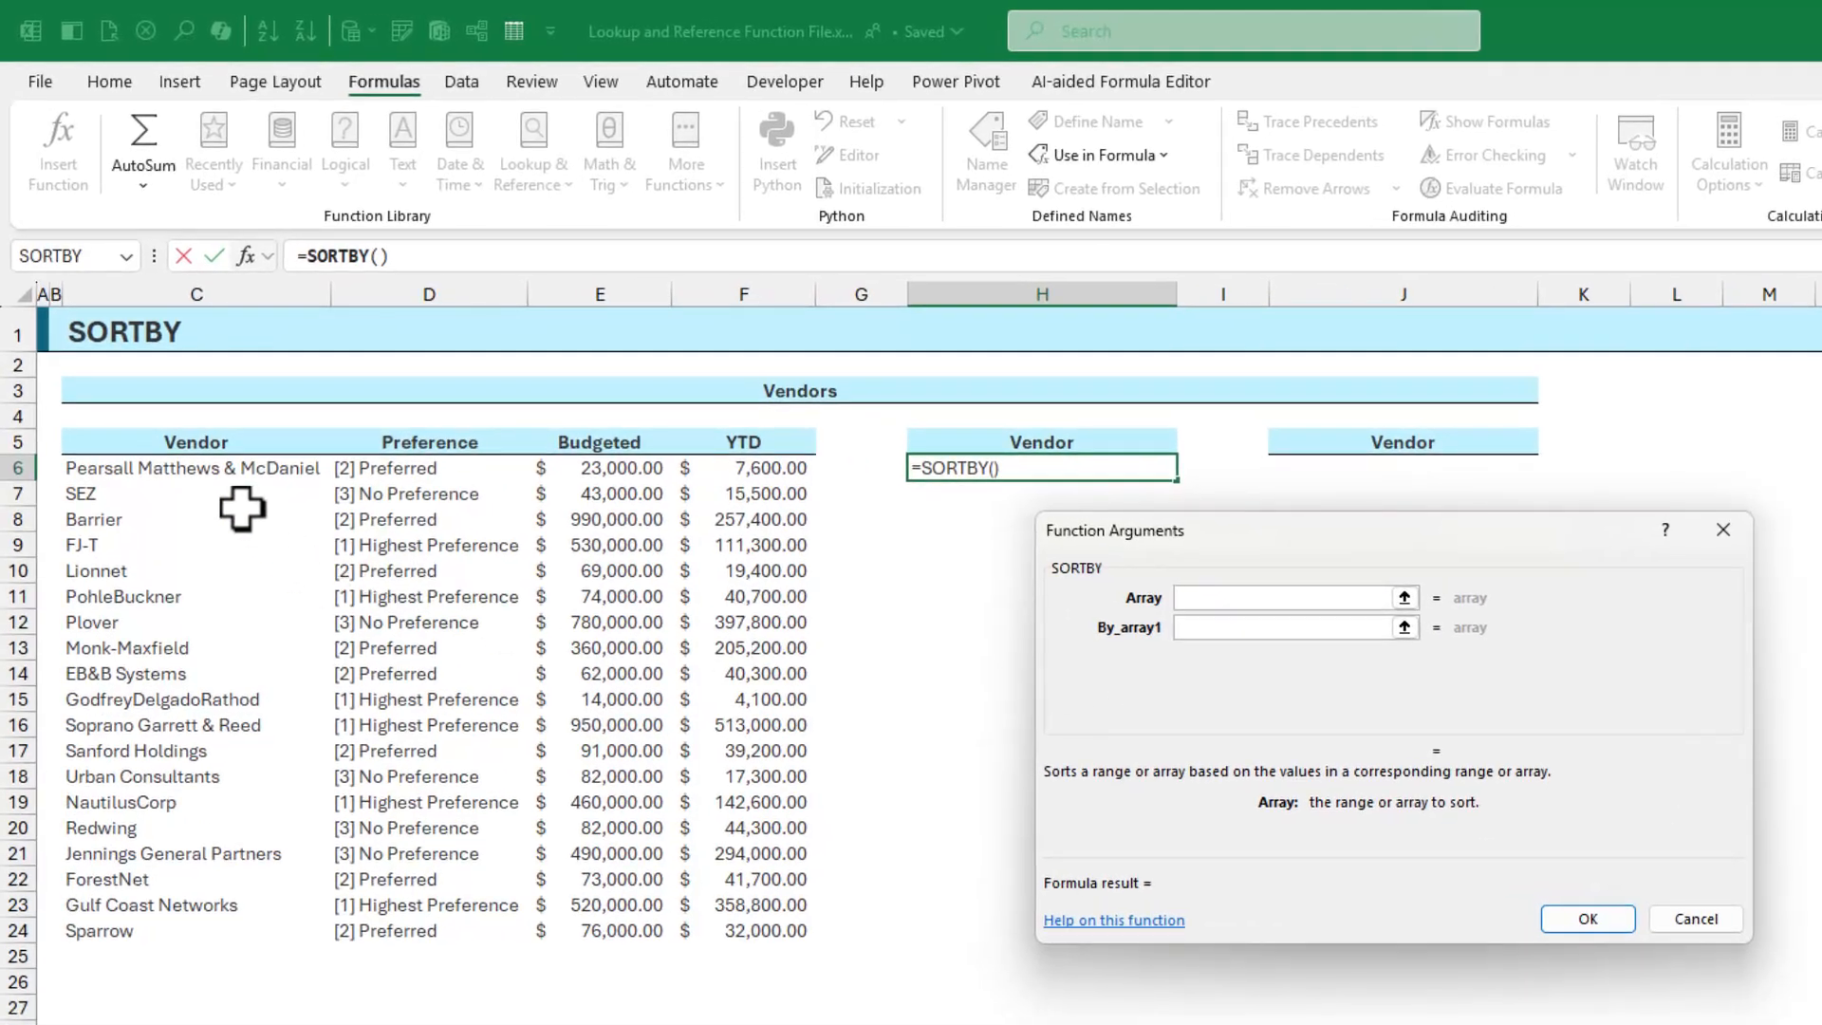
drag(212, 471, 266, 926)
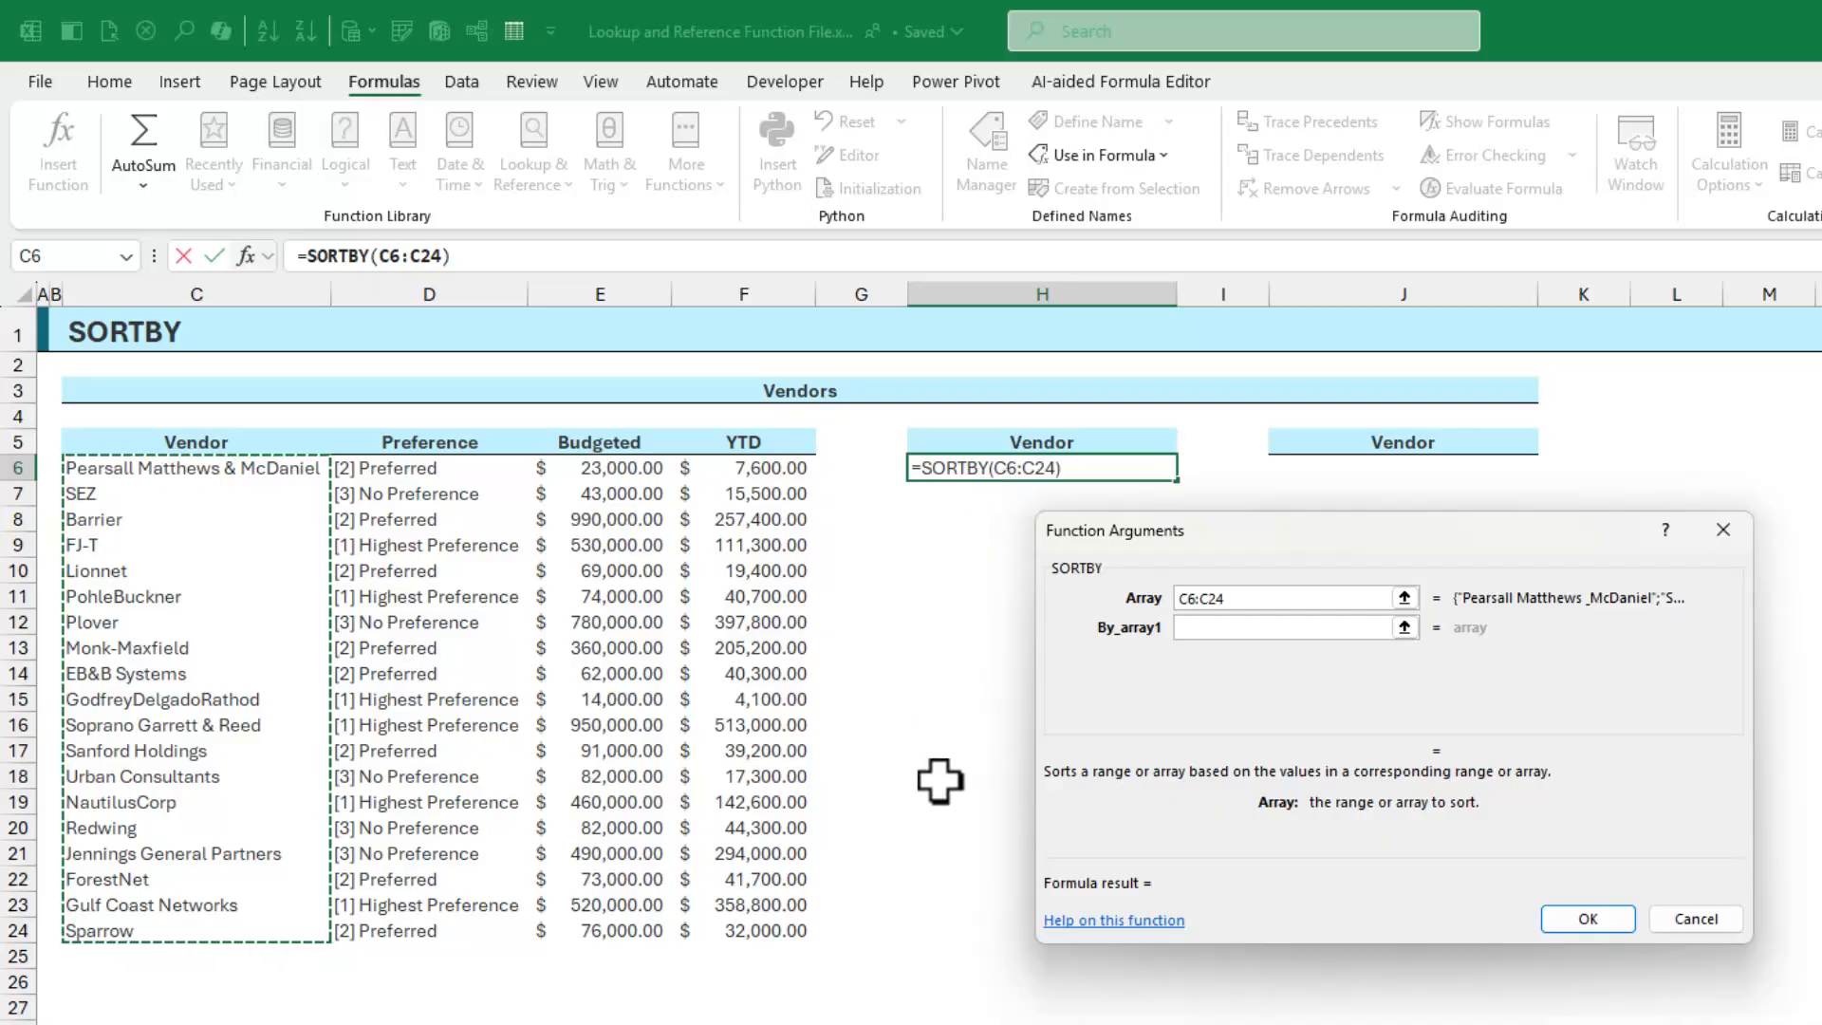
click(1229, 626)
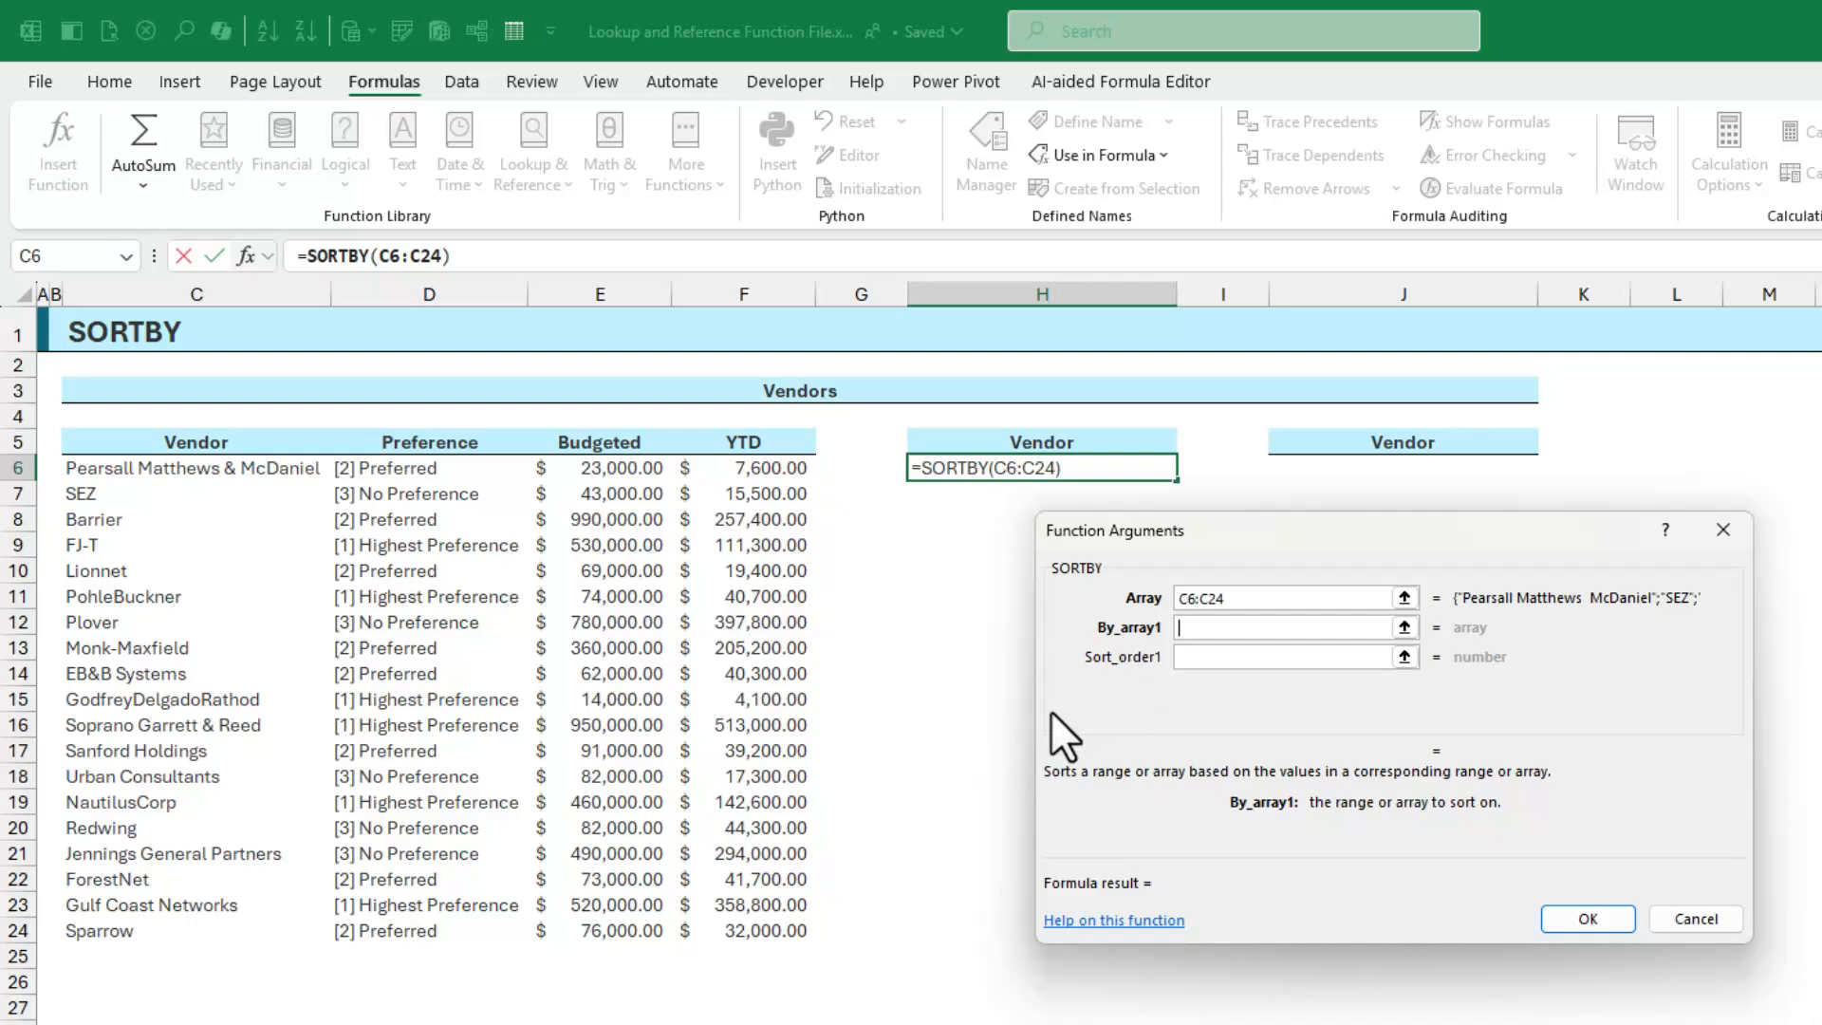
click(424, 477)
drag(425, 477, 432, 935)
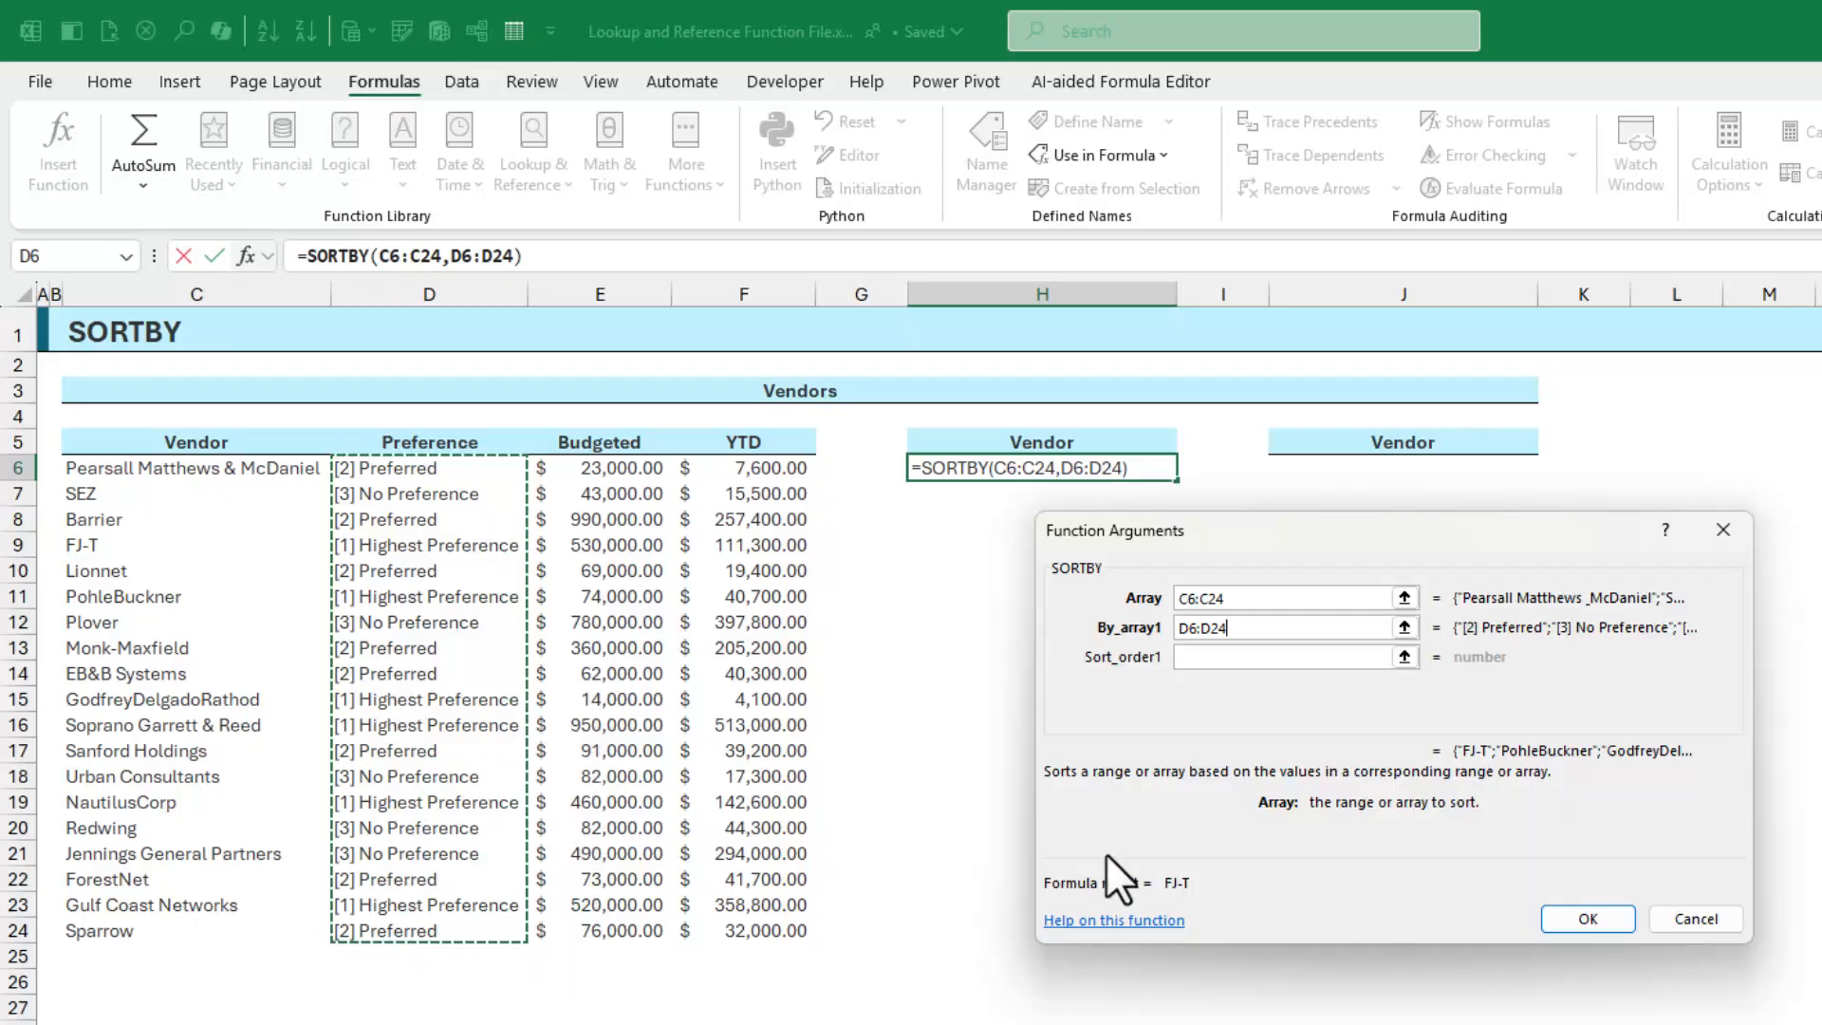
Give the SORTBY a sort order of 1 so vendors spill ascending by preference, FJ-T first
click(1248, 657)
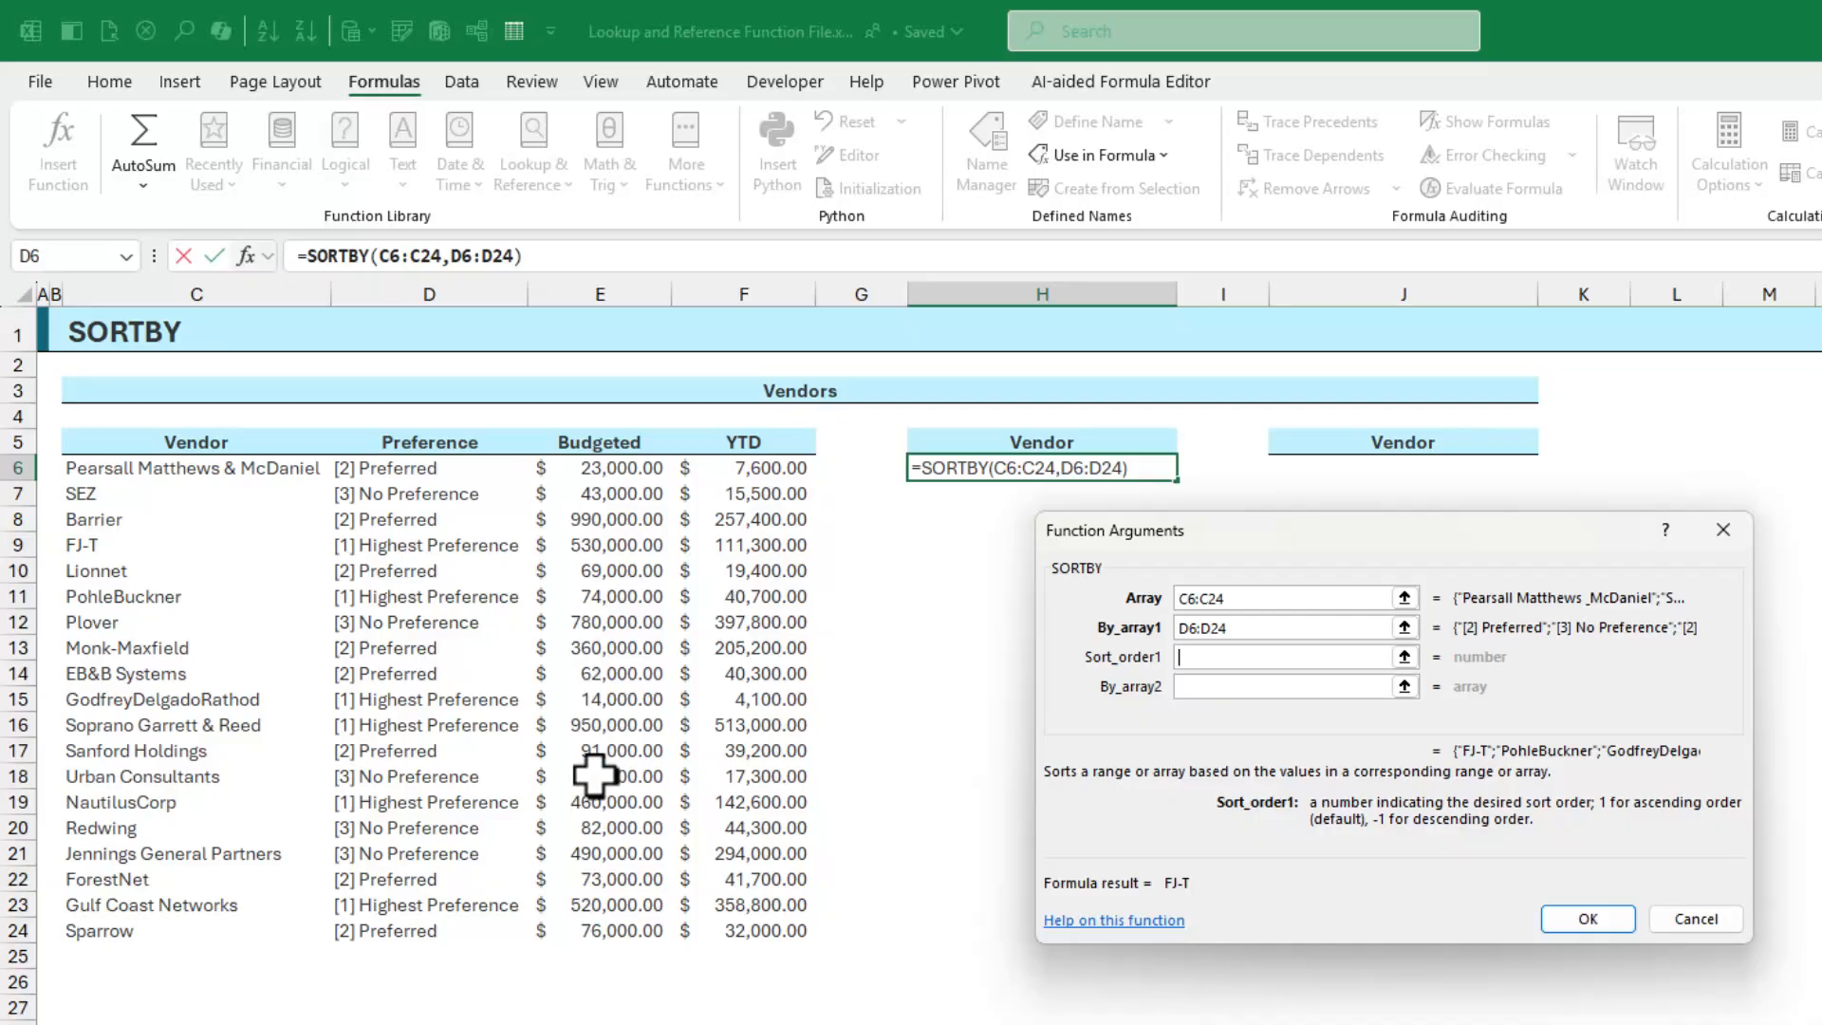
text(1)
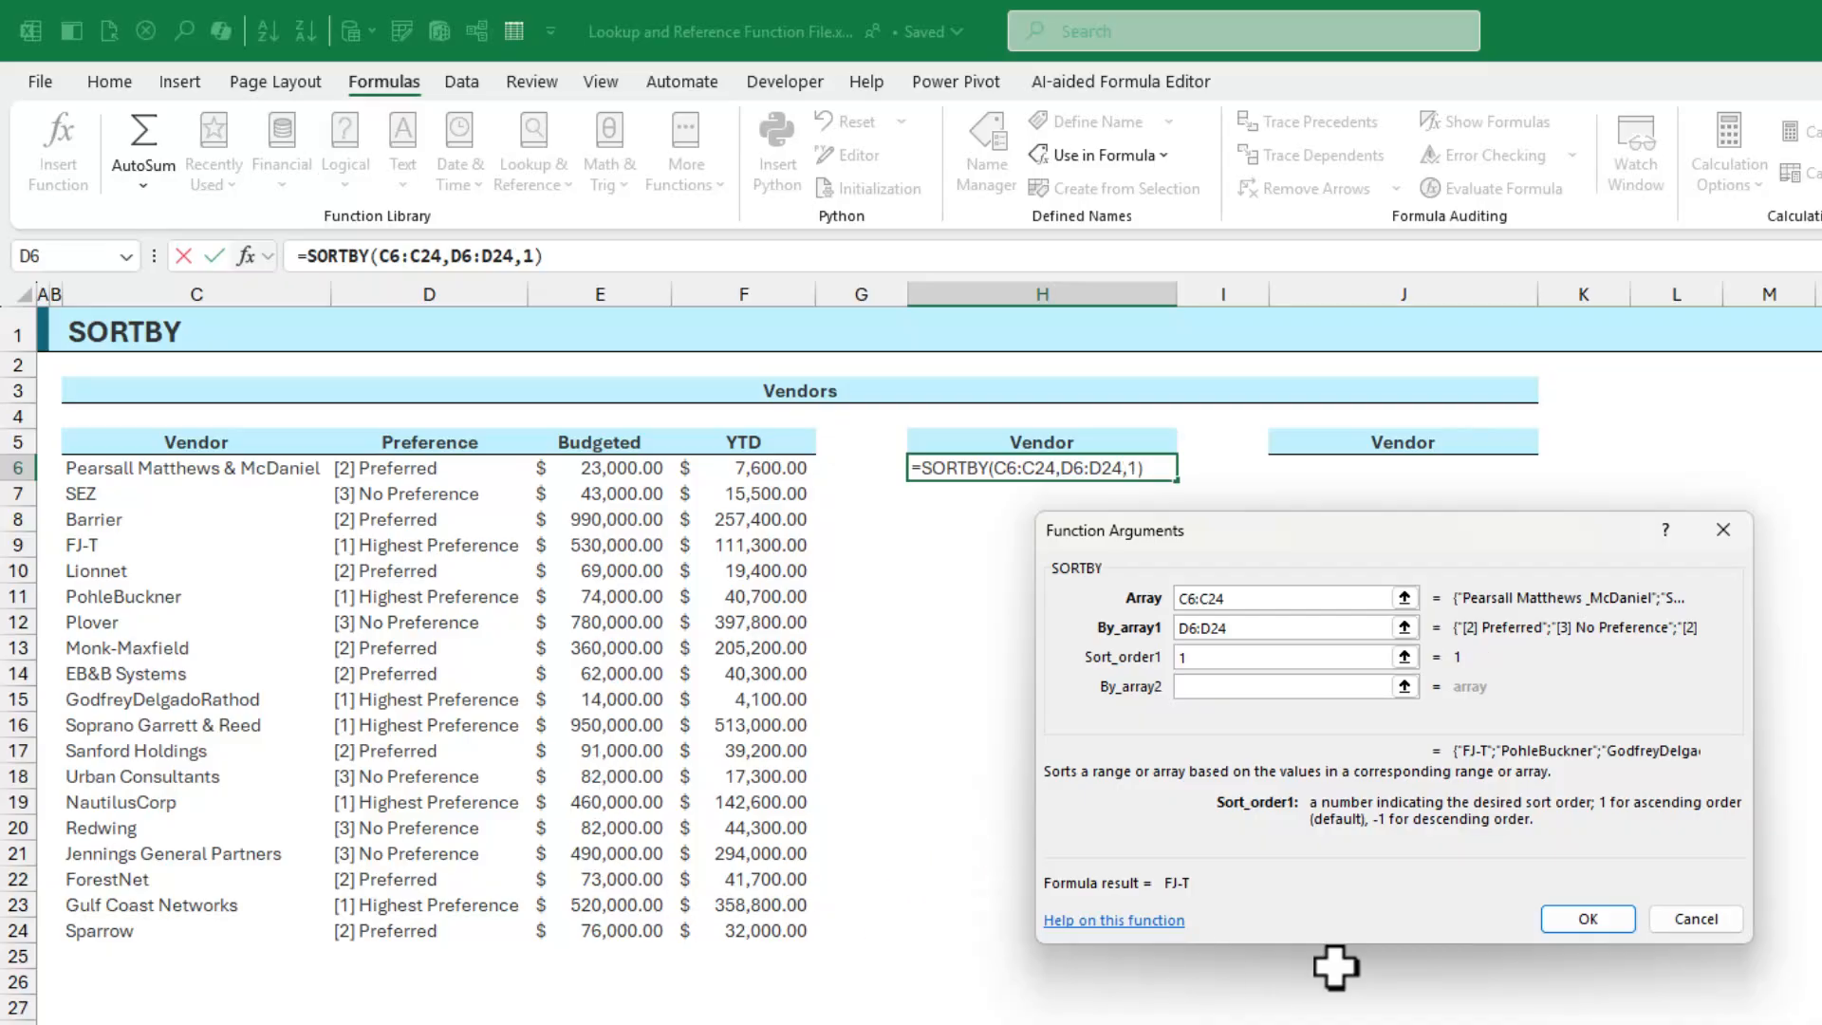
click(1598, 920)
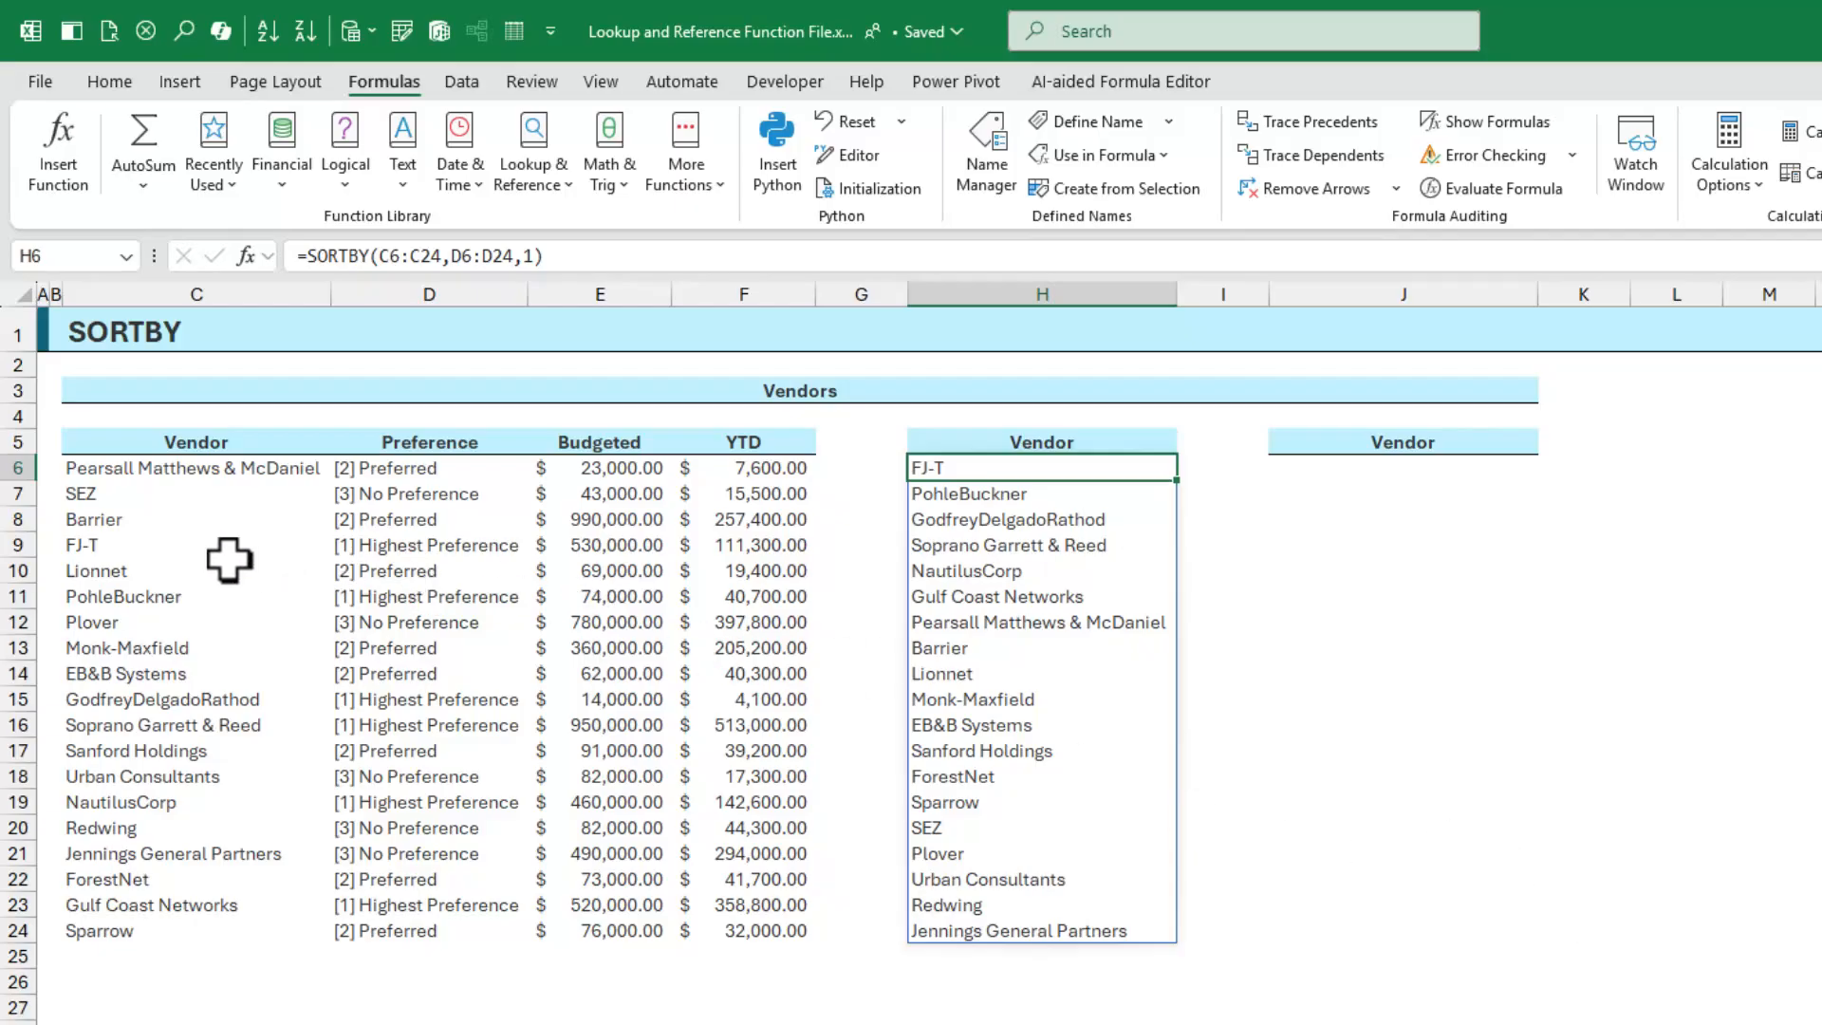
click(418, 550)
shift+click(316, 555)
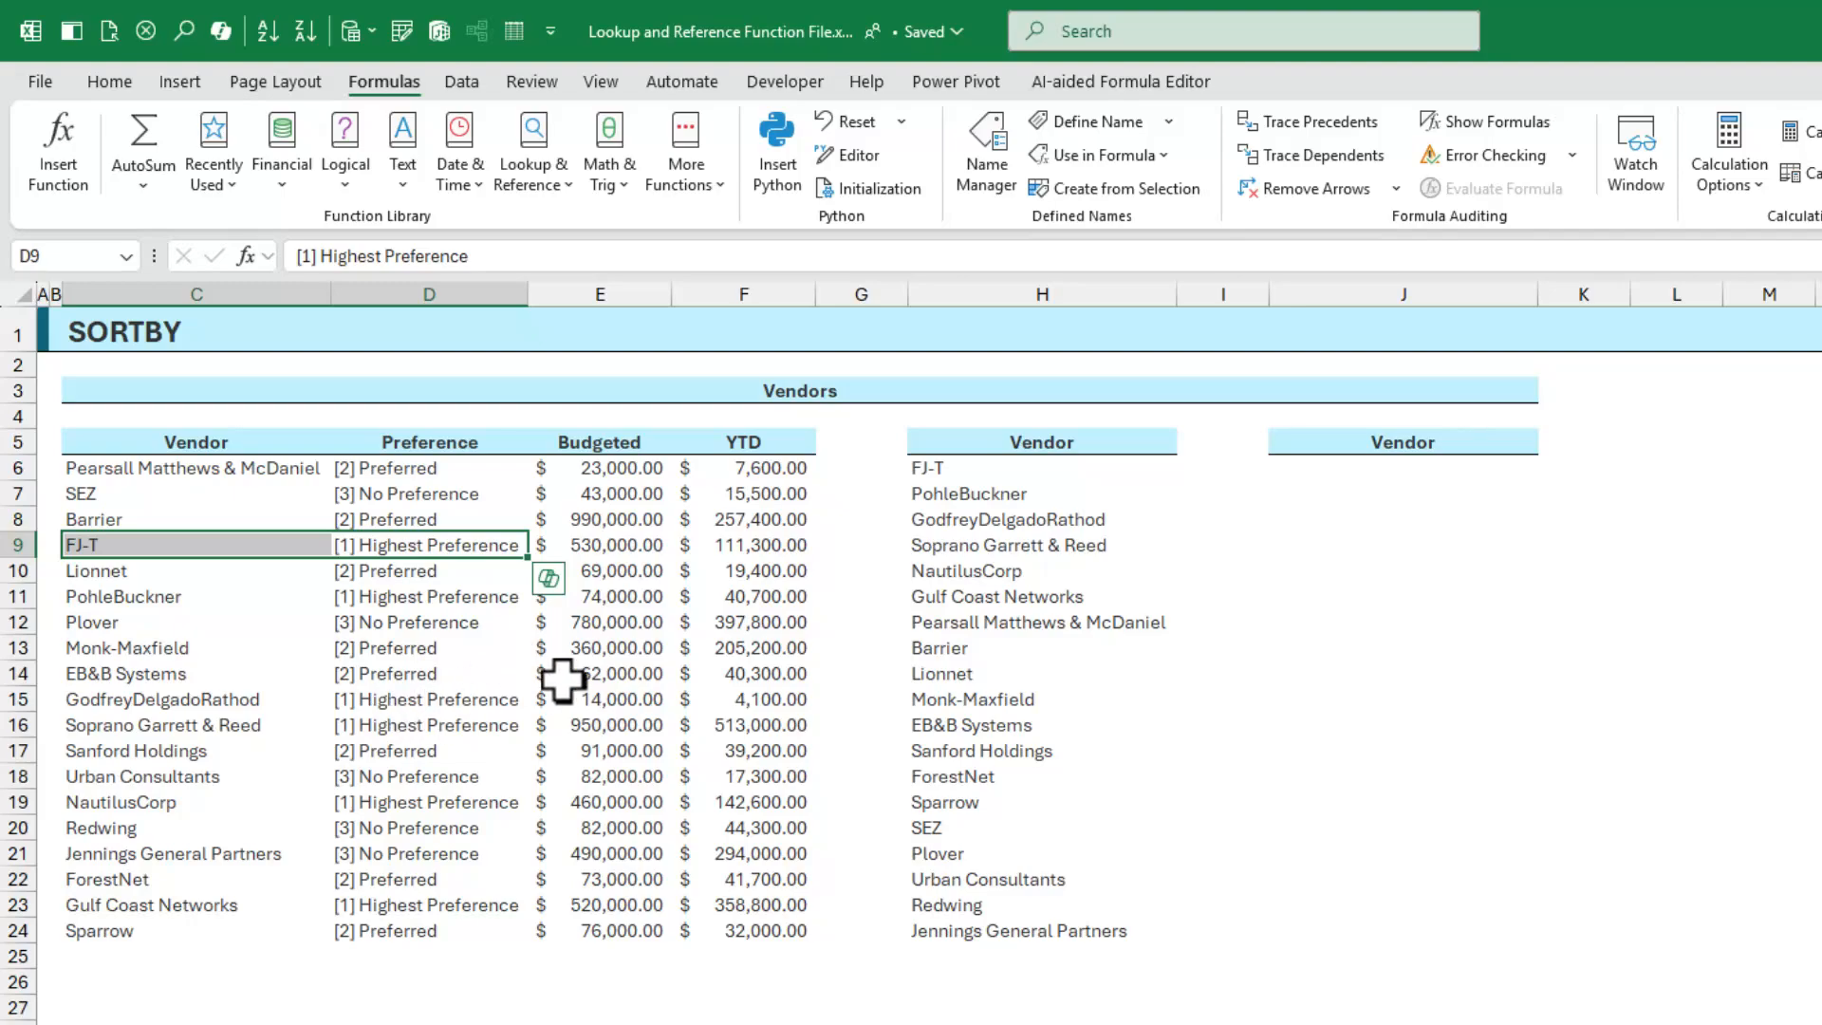
drag(386, 606, 212, 595)
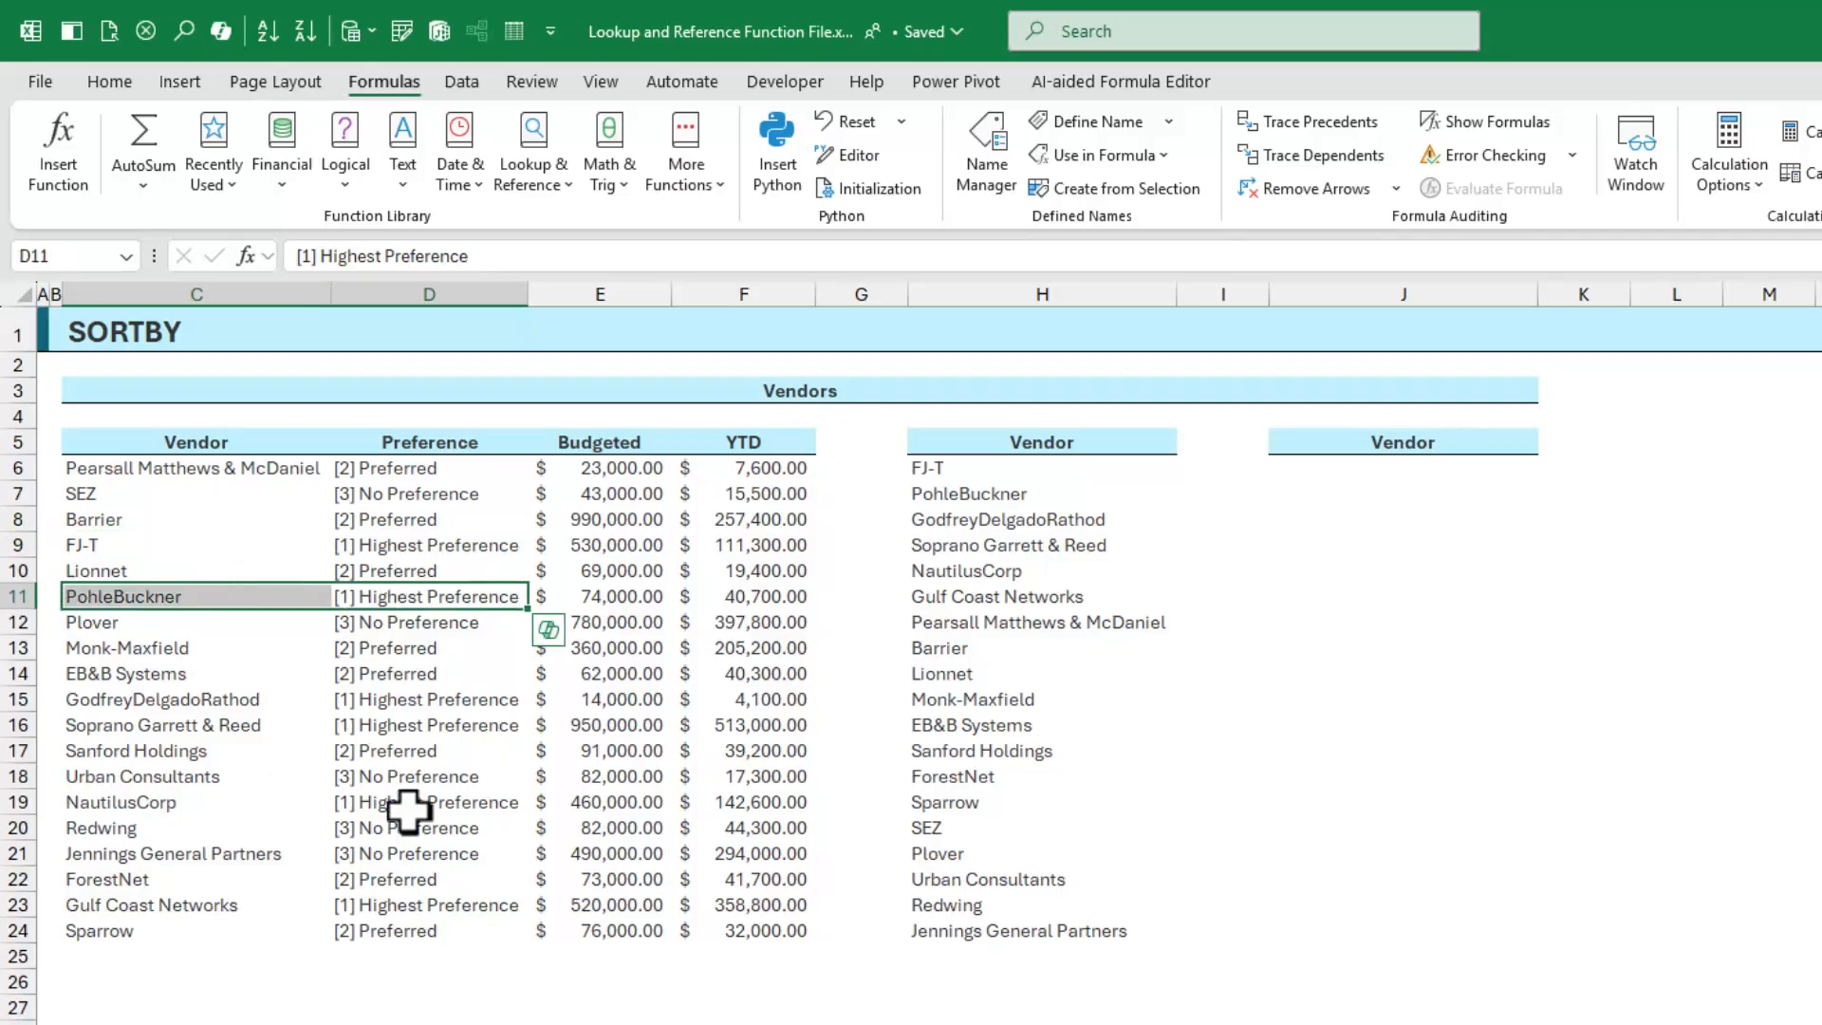
drag(418, 702, 203, 719)
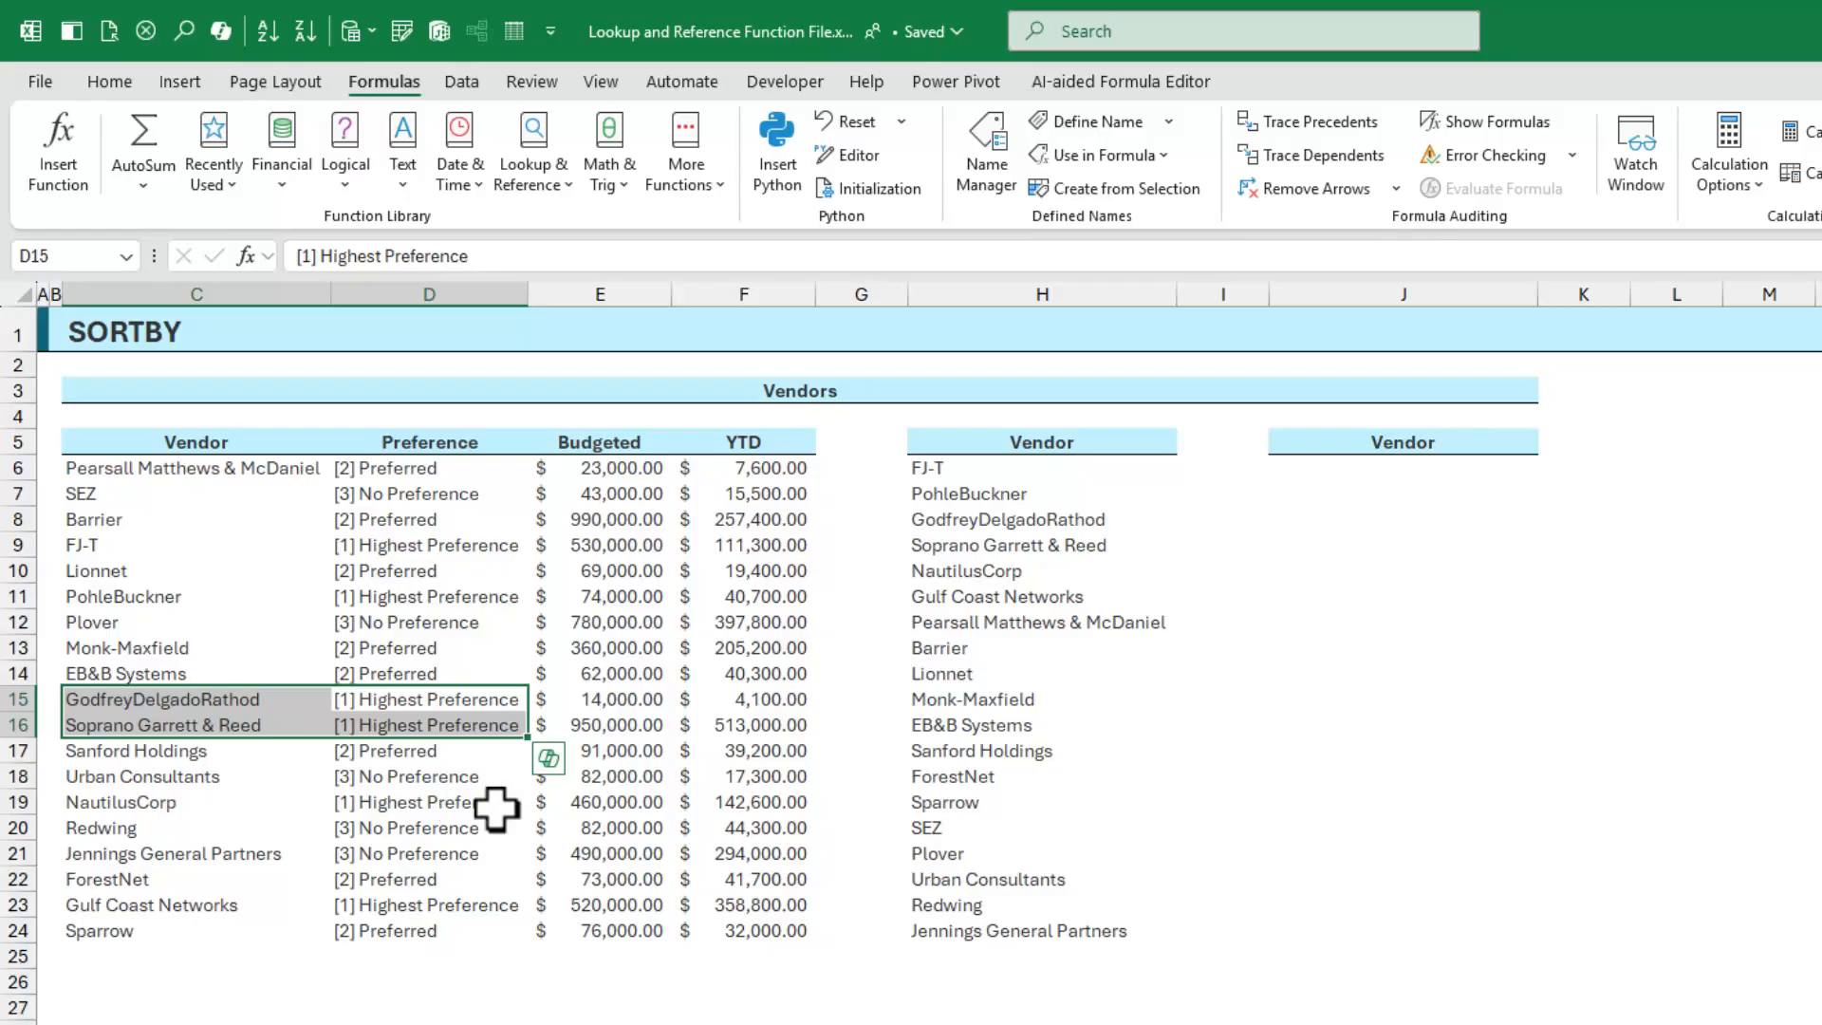
drag(988, 477, 1041, 544)
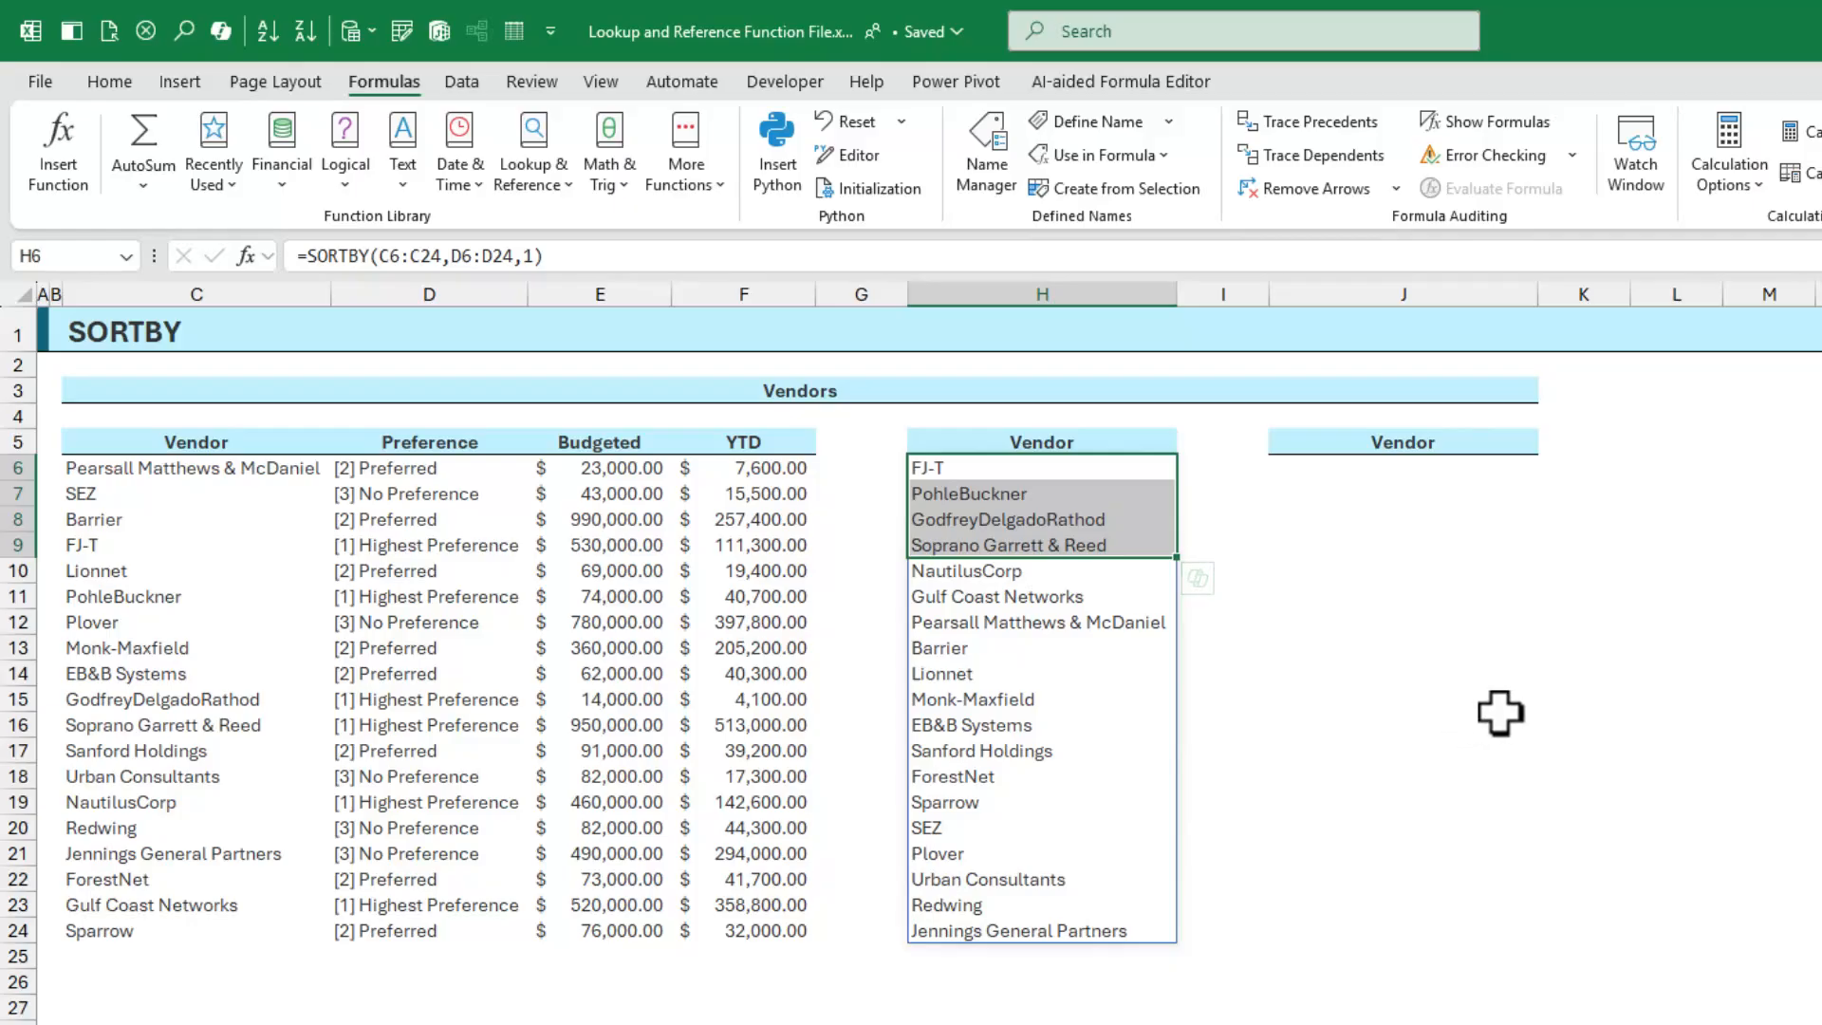
drag(184, 906, 396, 909)
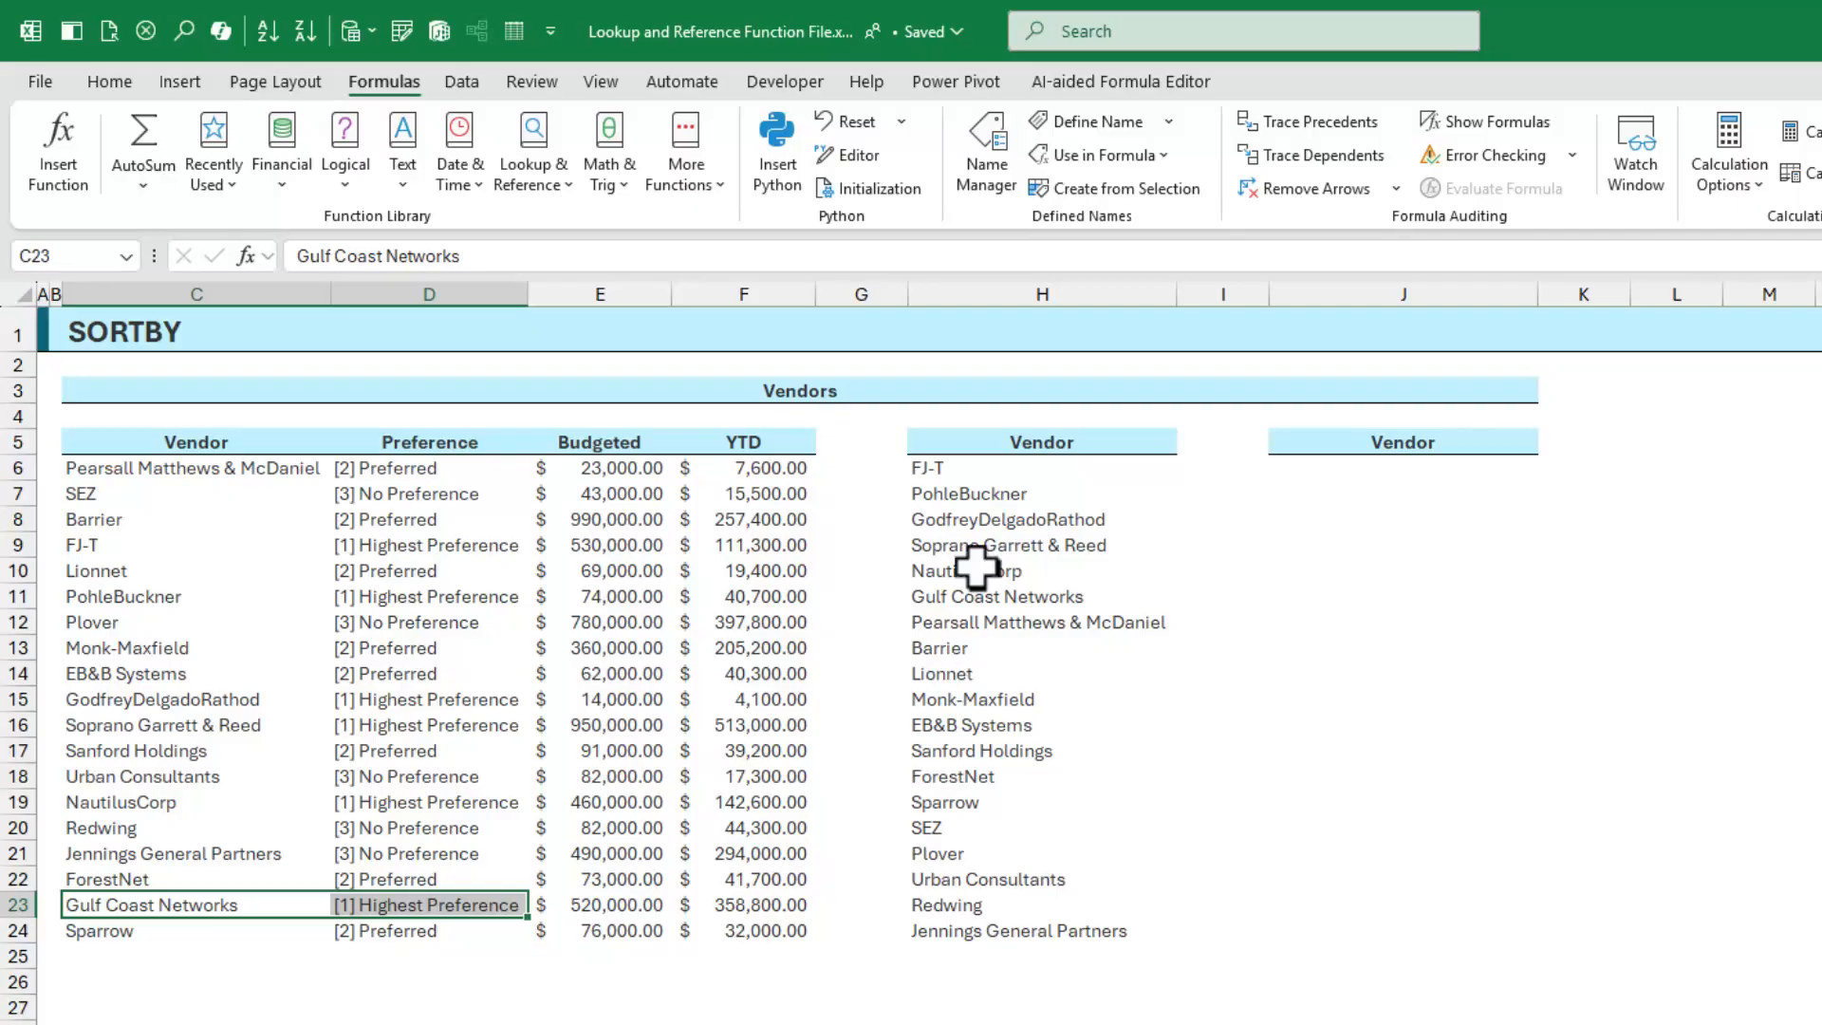
click(988, 598)
click(1073, 631)
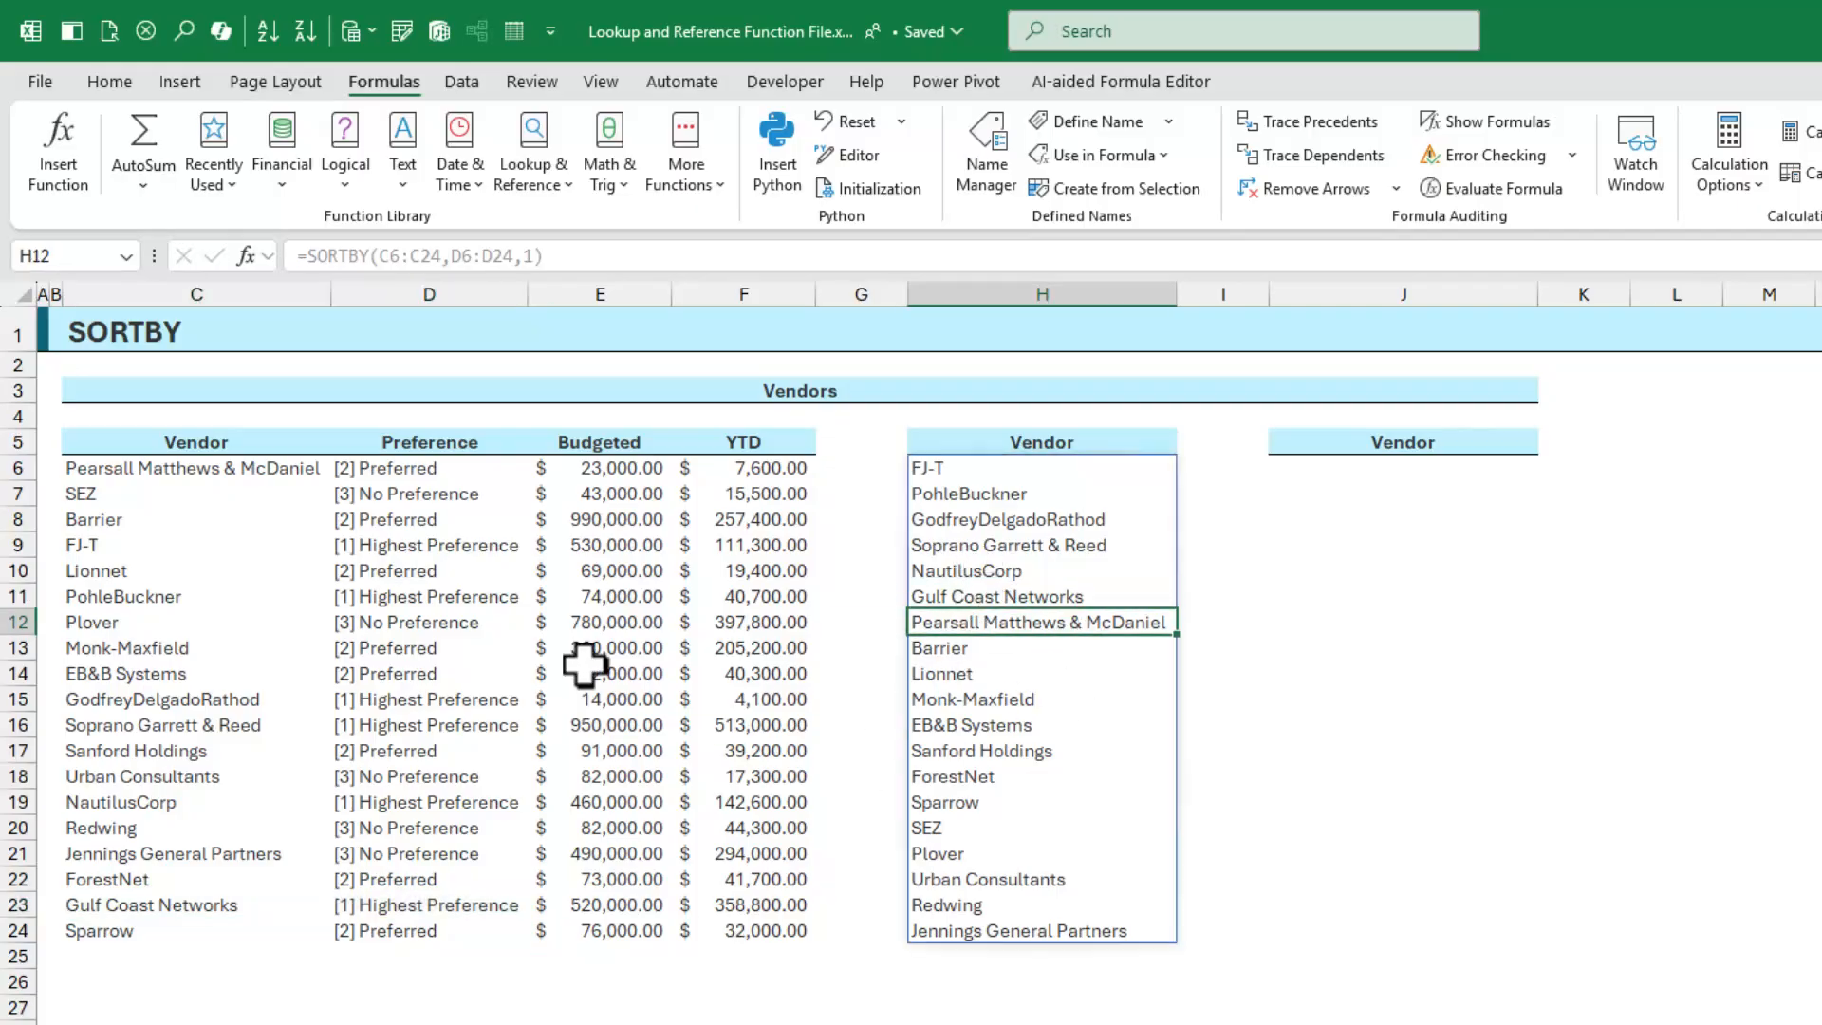
click(224, 467)
drag(224, 467, 380, 465)
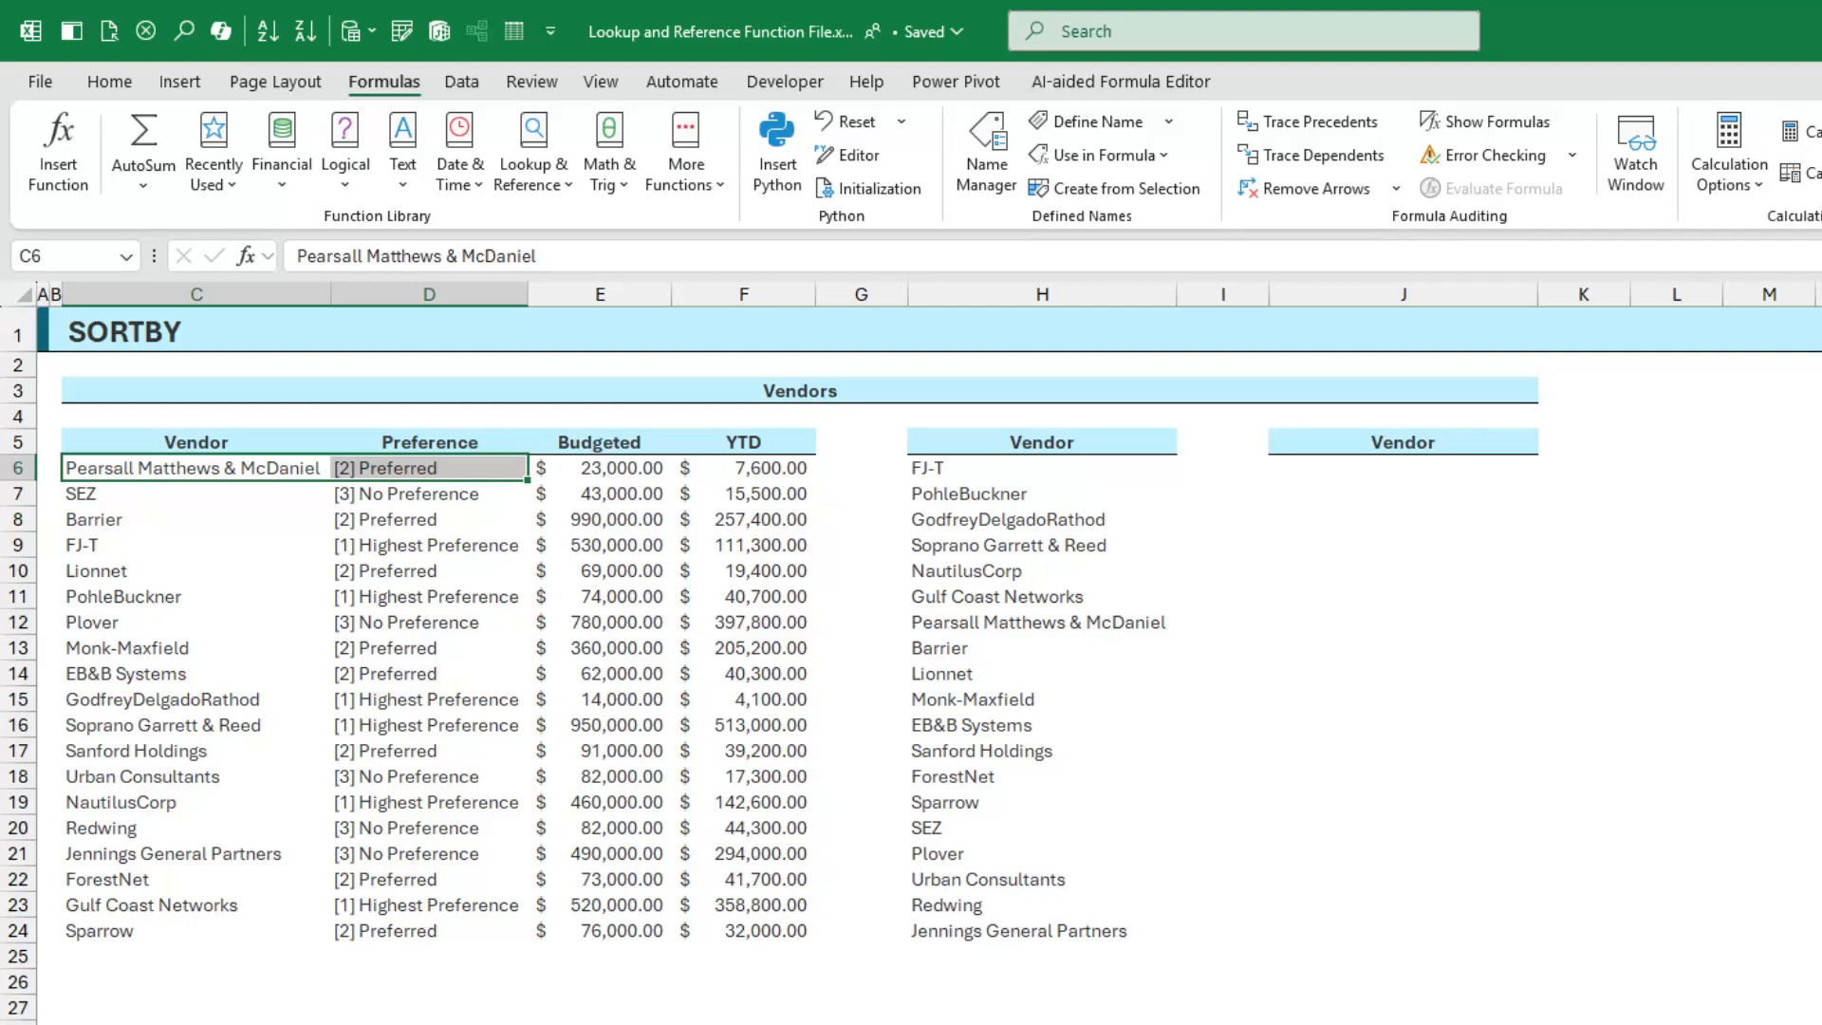
Start a SORTBY in J6 on vendor names C6:C24, beginning the sort-by range at YTD cell F6
click(1403, 486)
click(1405, 473)
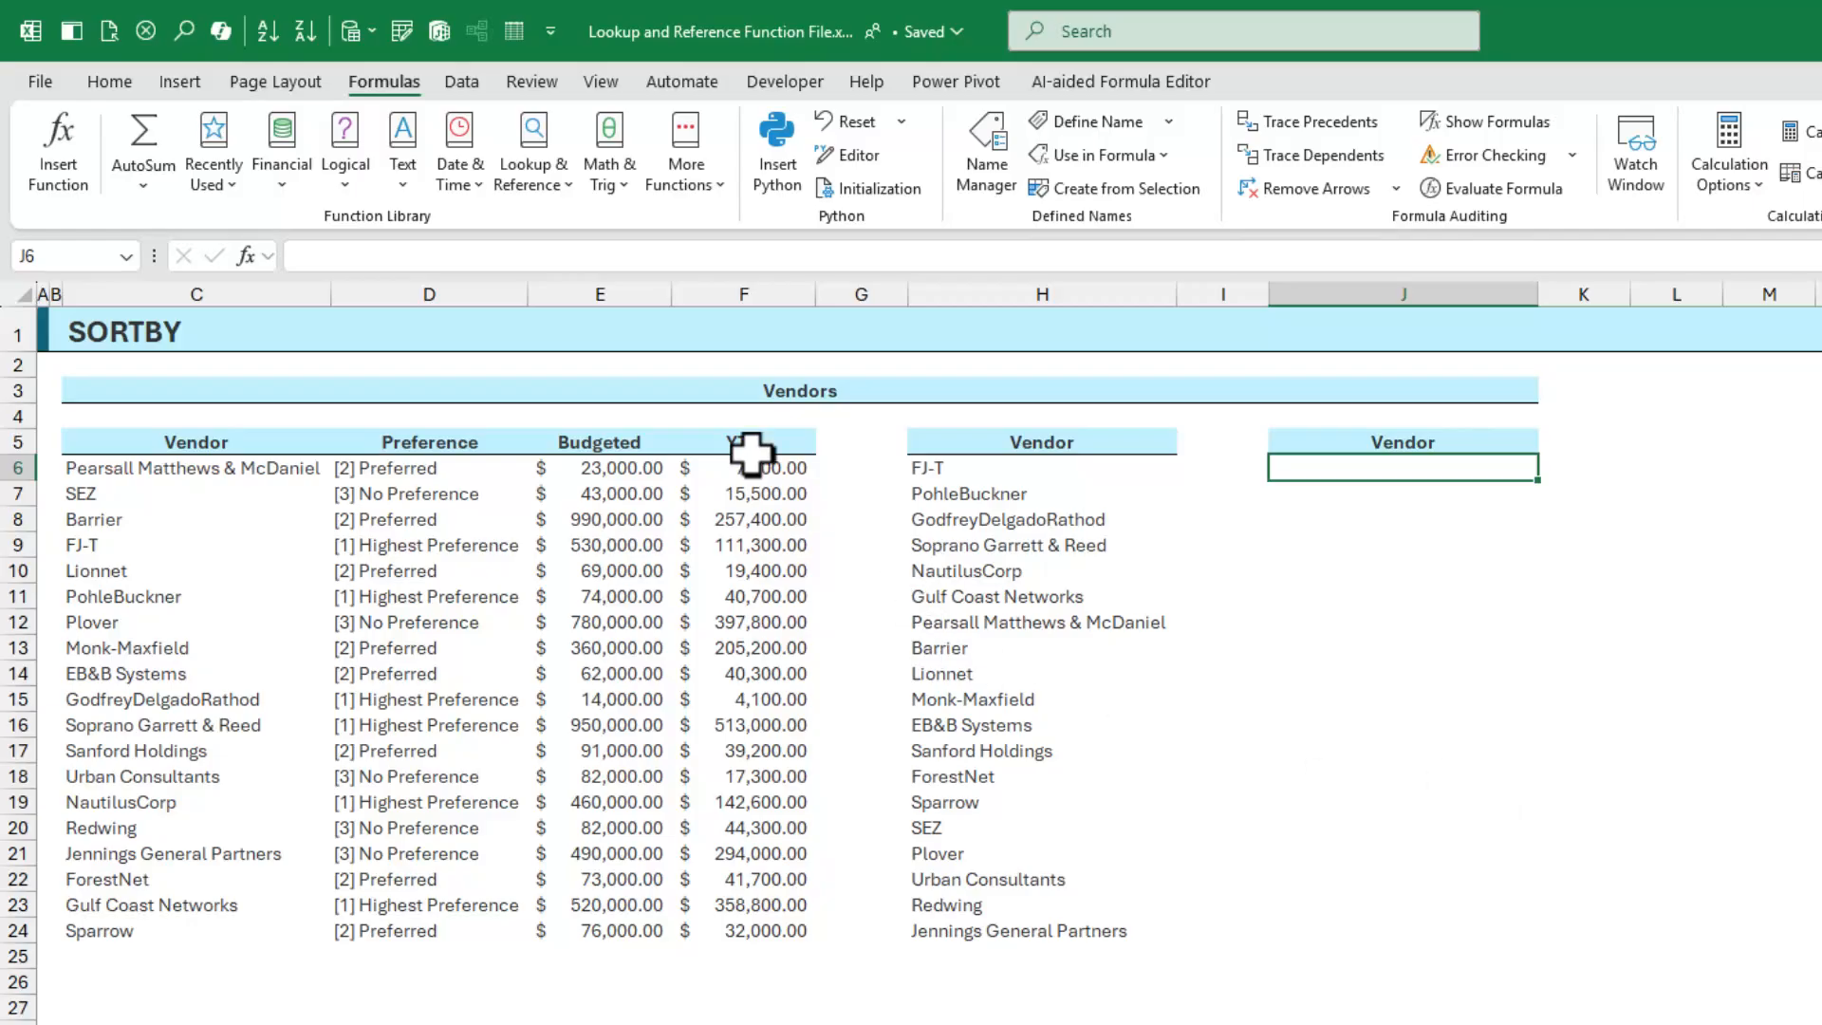
click(539, 175)
scroll(564, 454, down, 1)
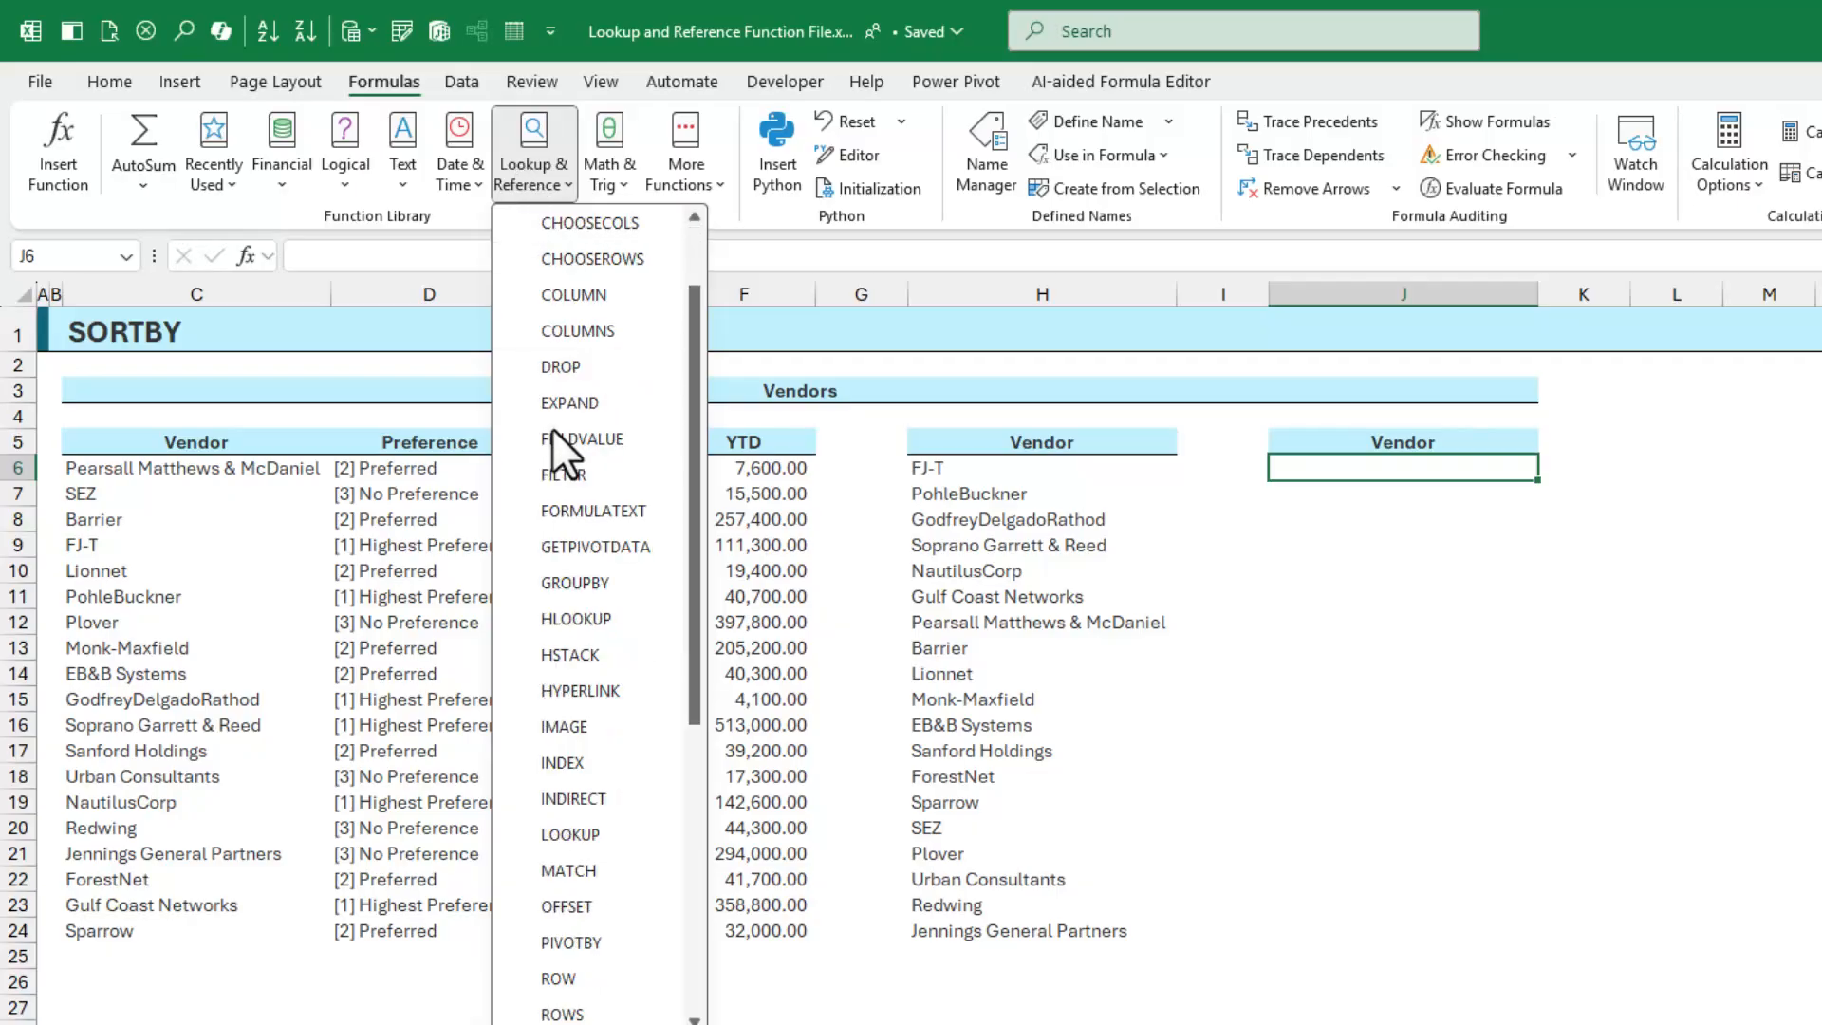
scroll(565, 453, down, 2)
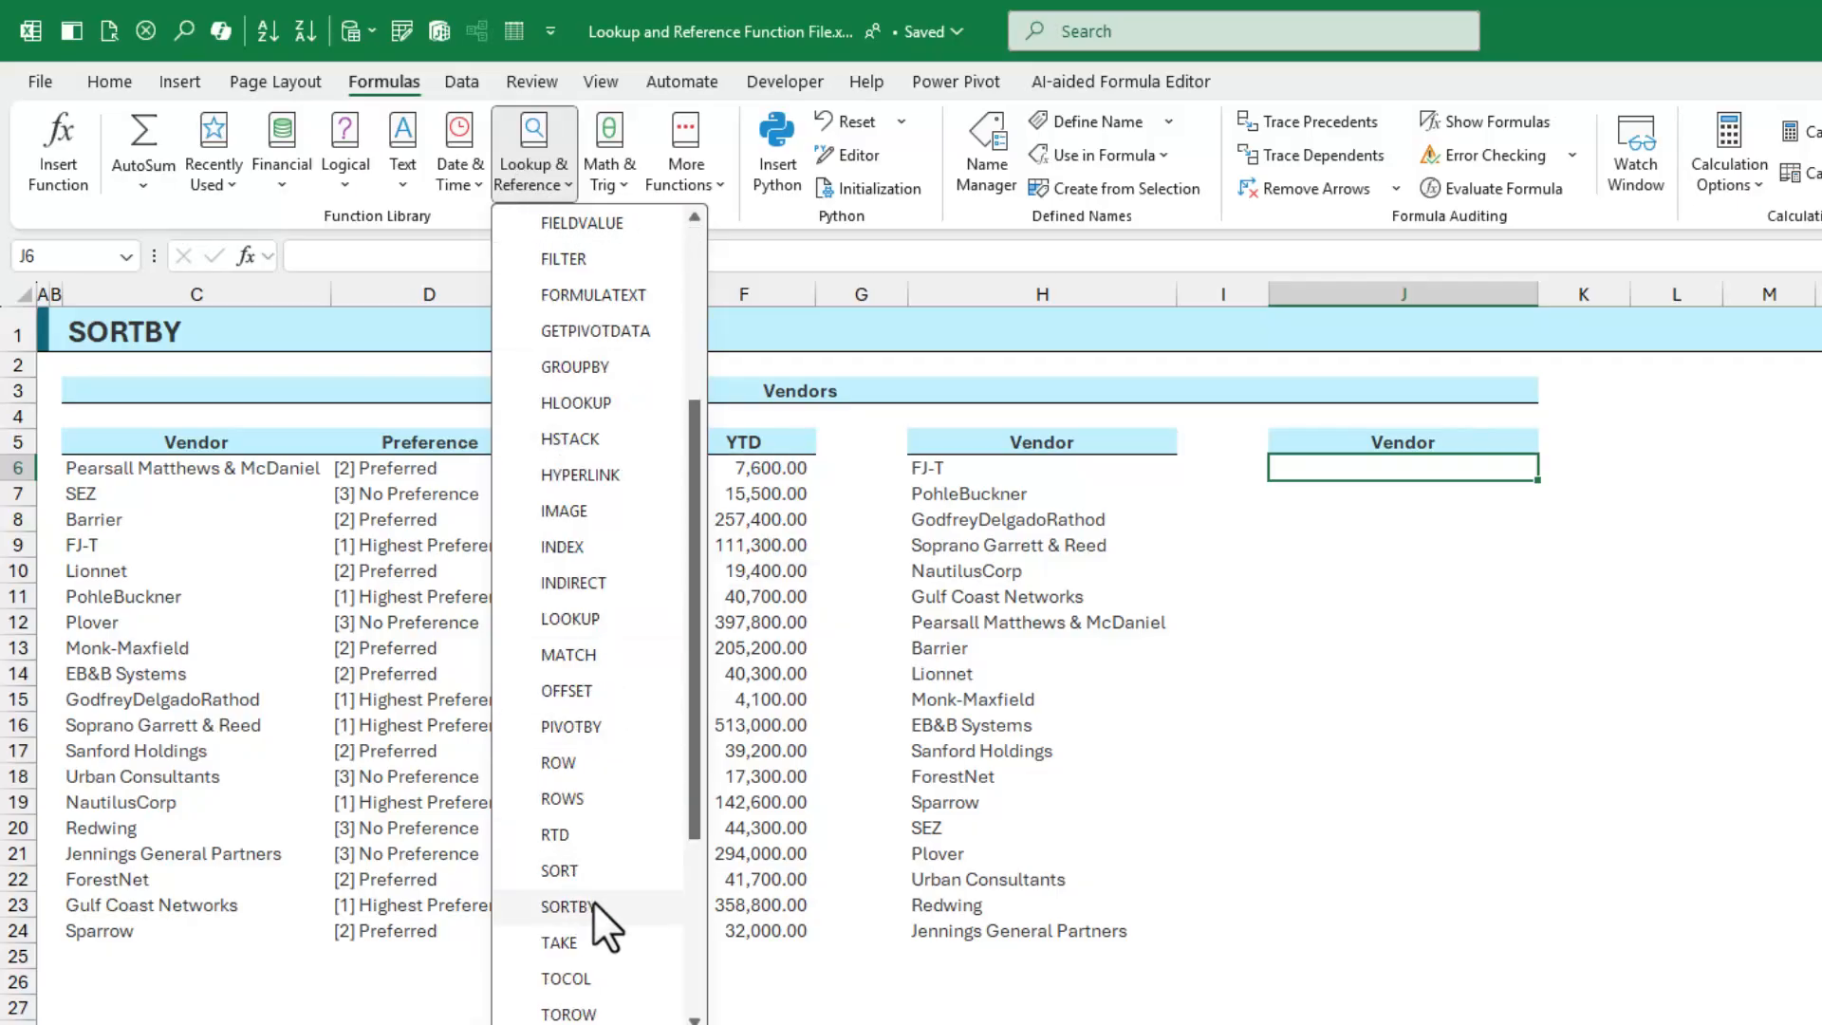
click(568, 906)
drag(248, 485, 289, 935)
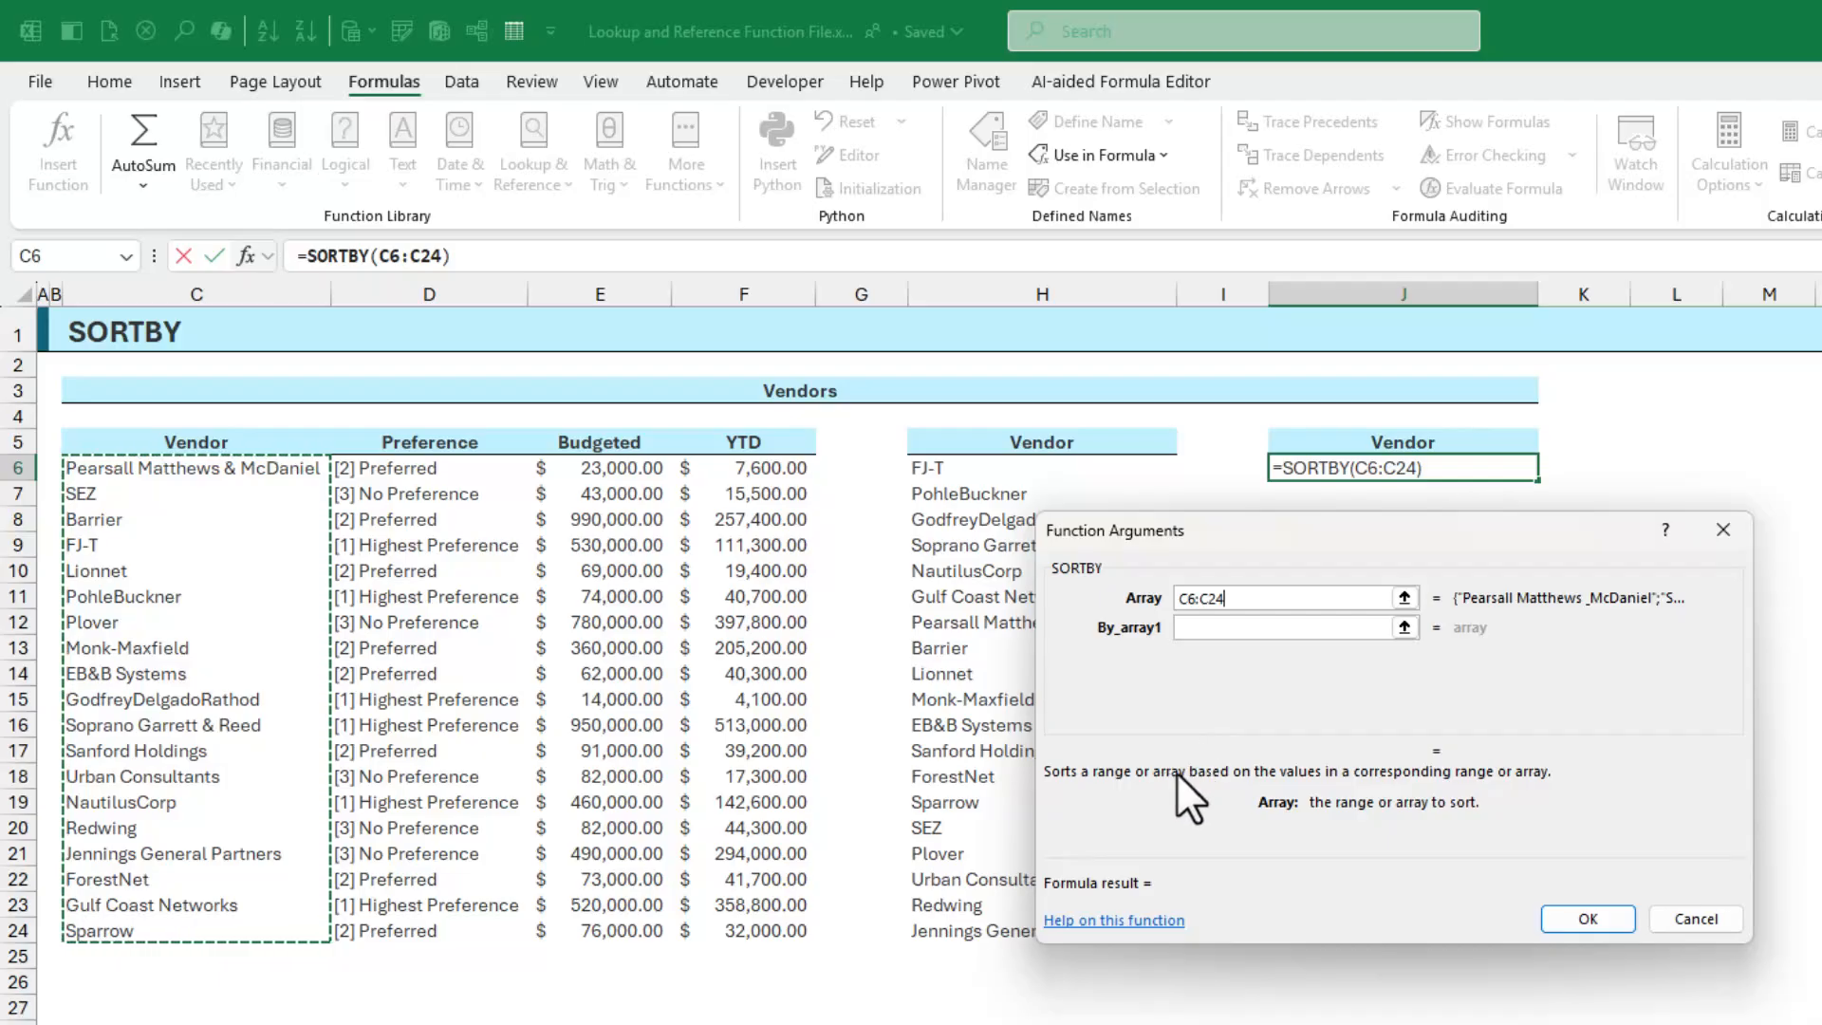
click(1234, 631)
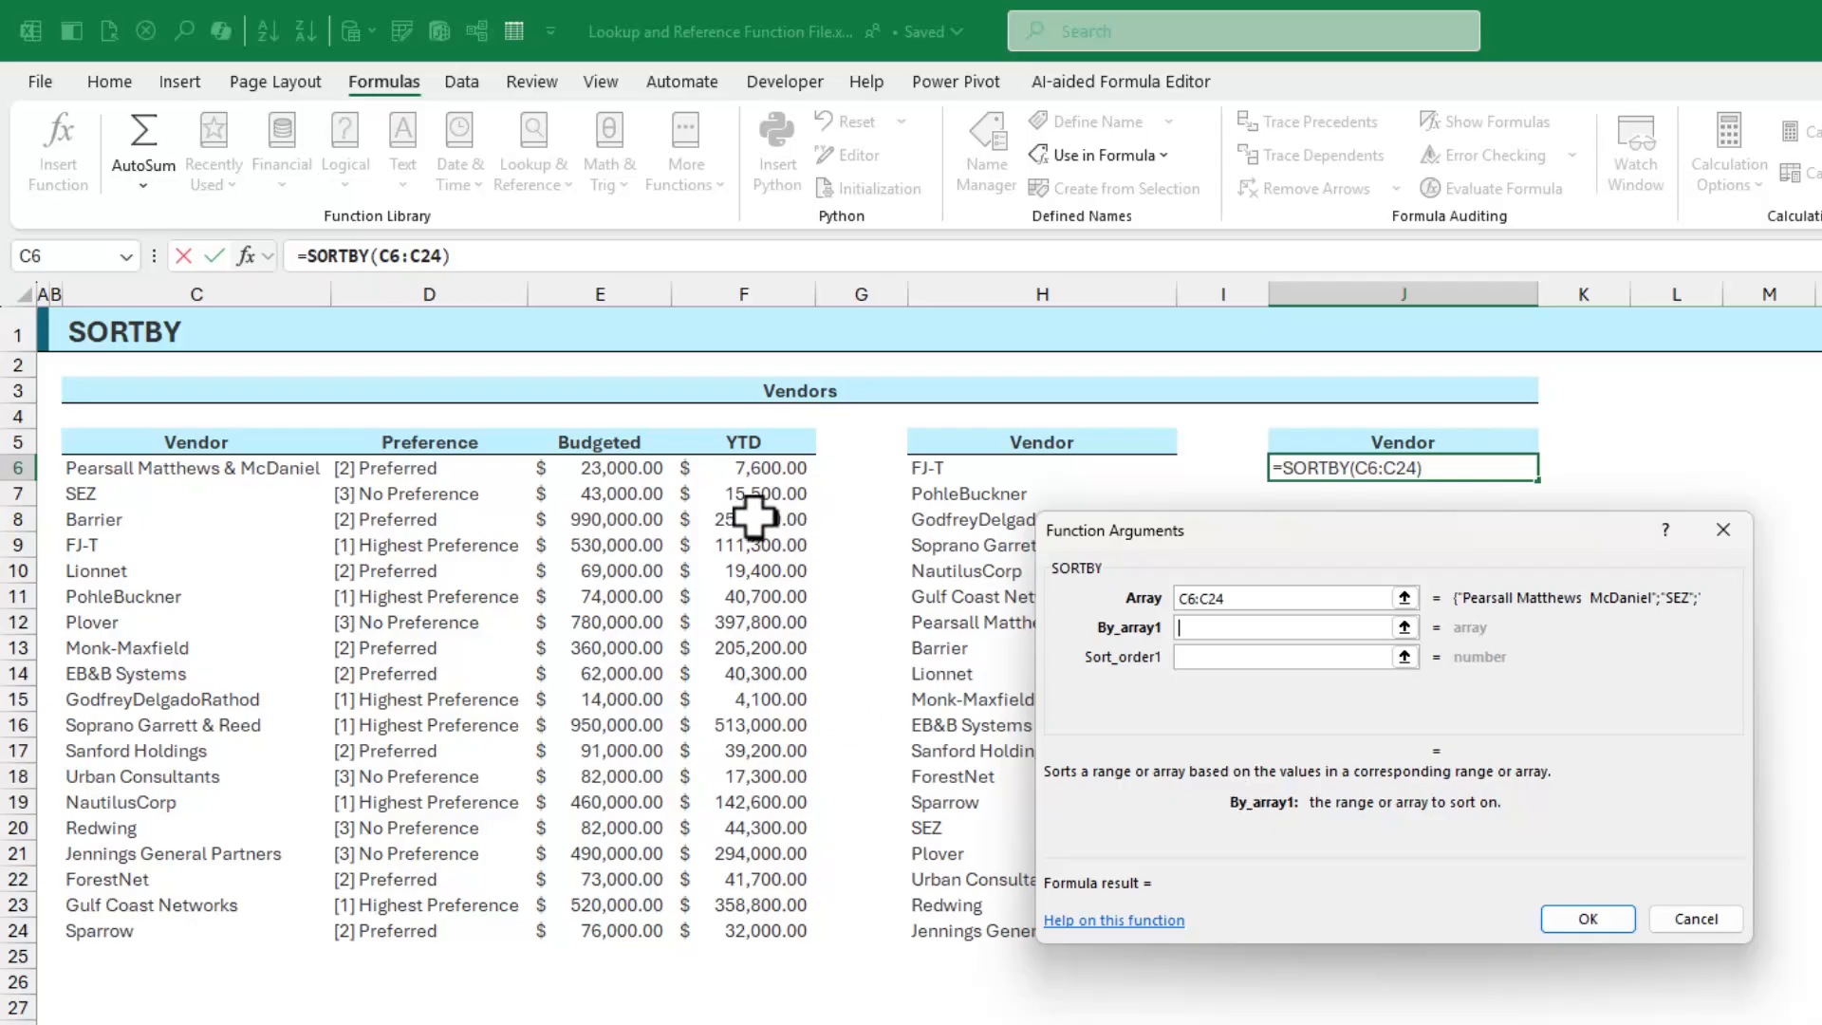
click(757, 474)
Sort by F6:F24/E6:E24 so J6:J24 lists vendors by YTD-to-budget ratio, FJ-T first
drag(757, 479, 782, 928)
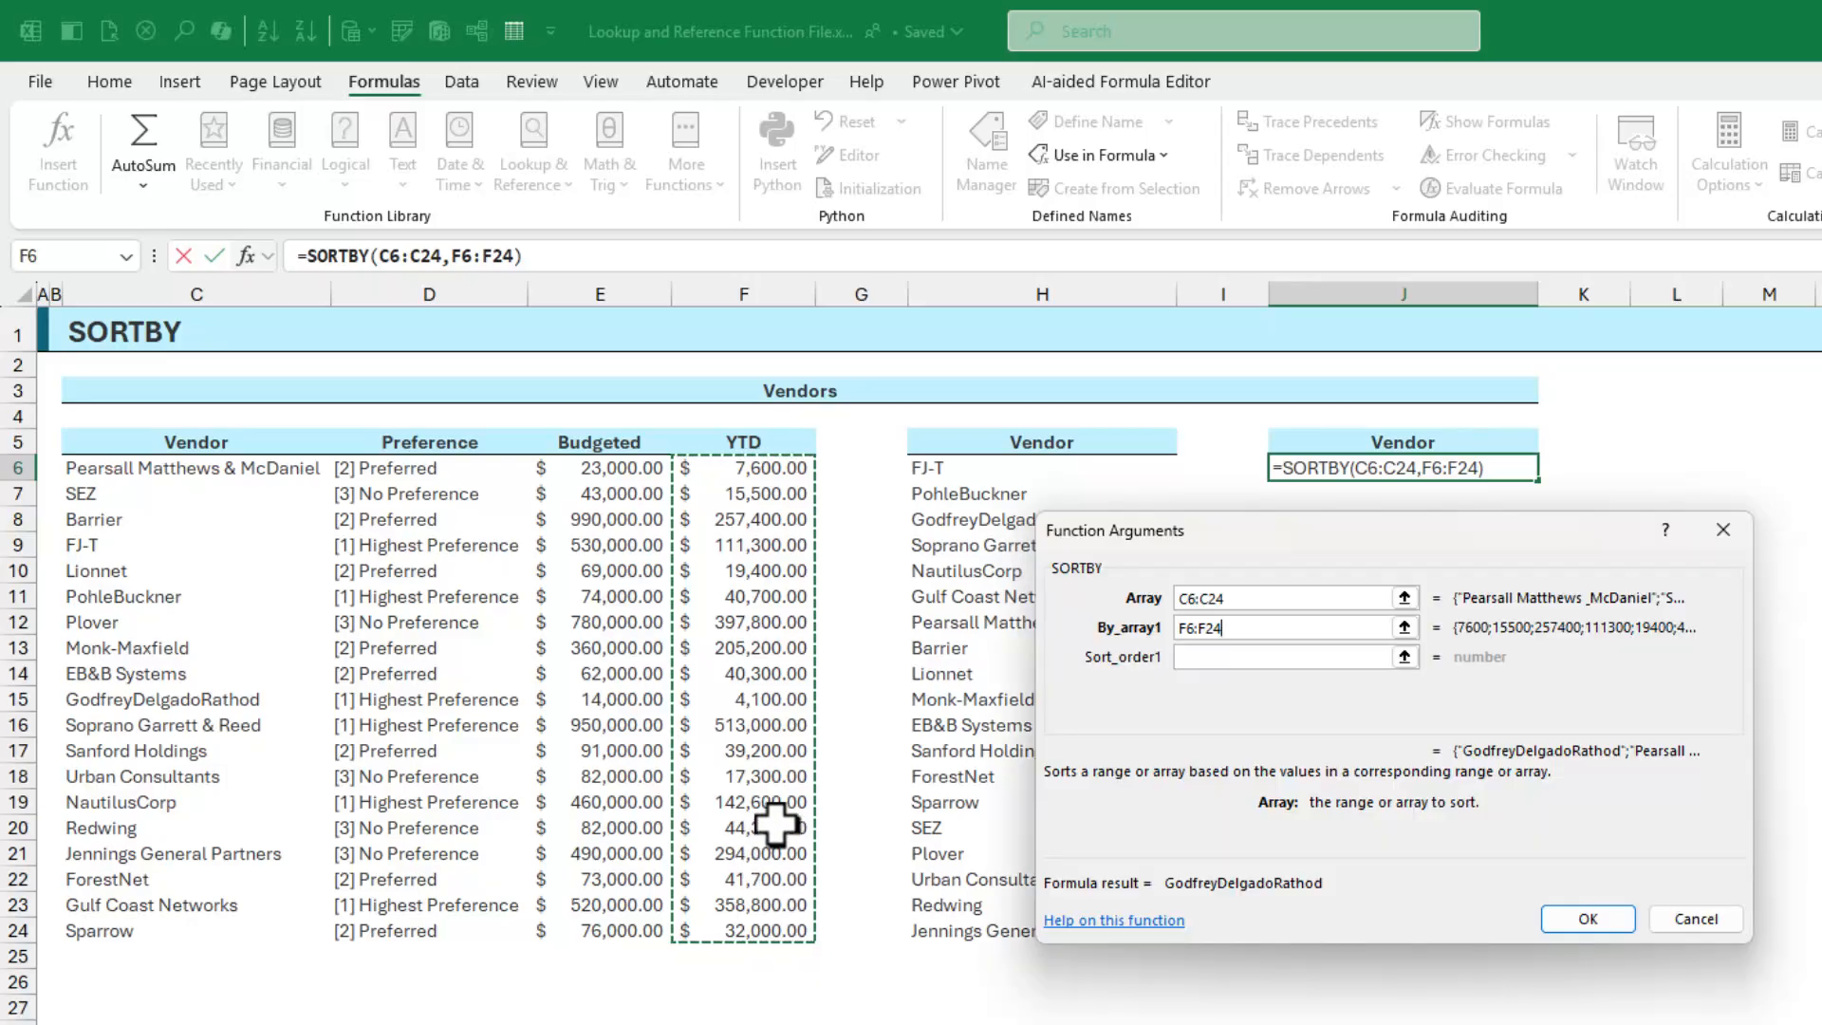
text(/)
drag(635, 472, 643, 923)
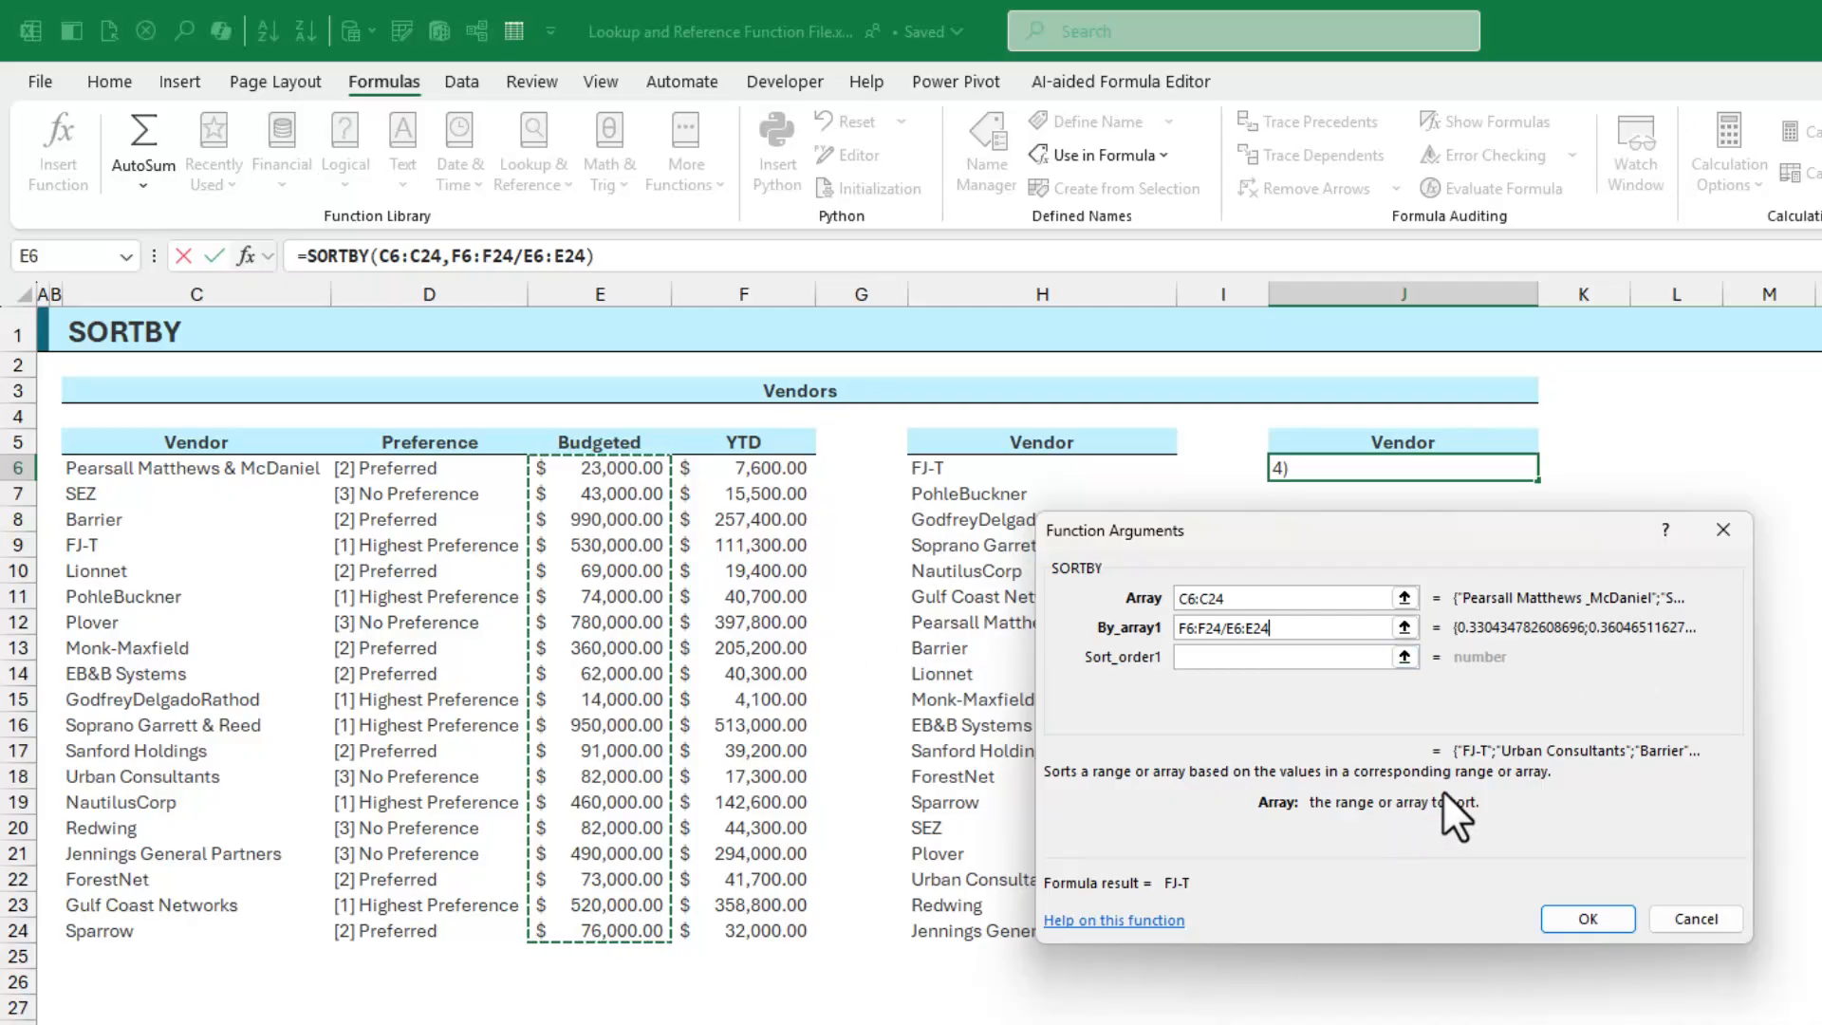
click(1576, 917)
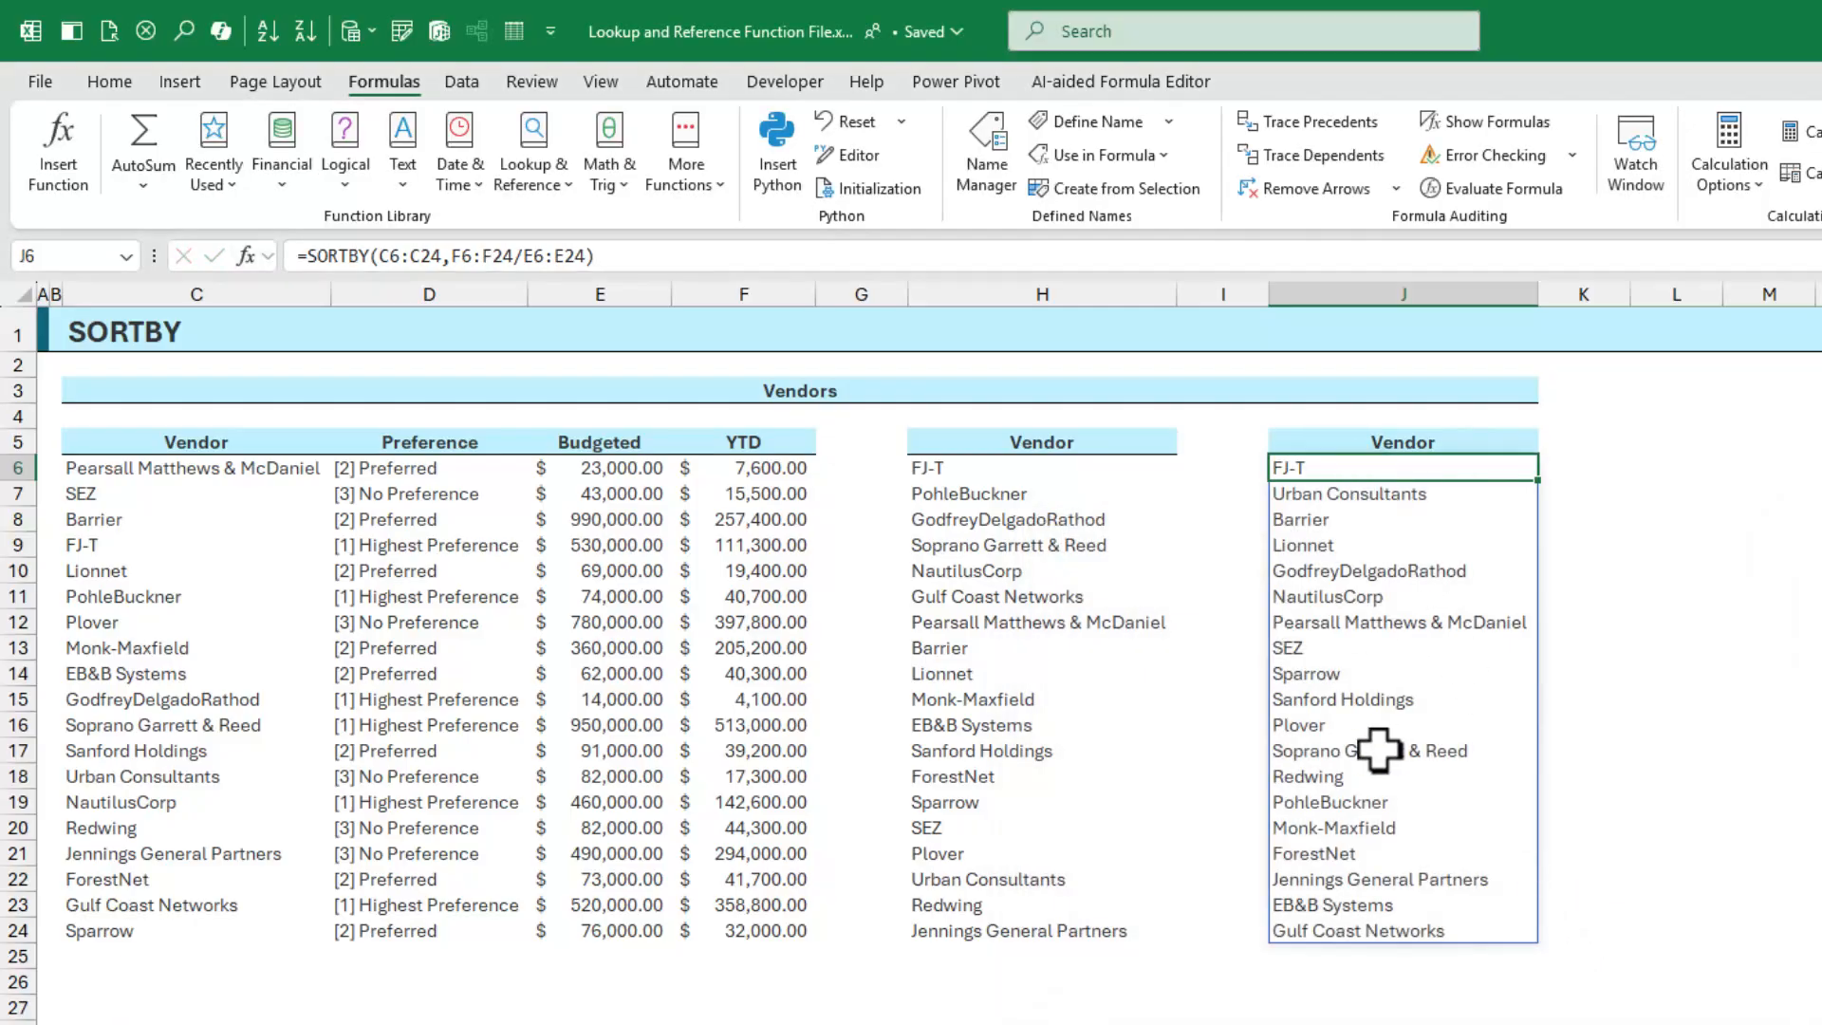
double_click(745, 545)
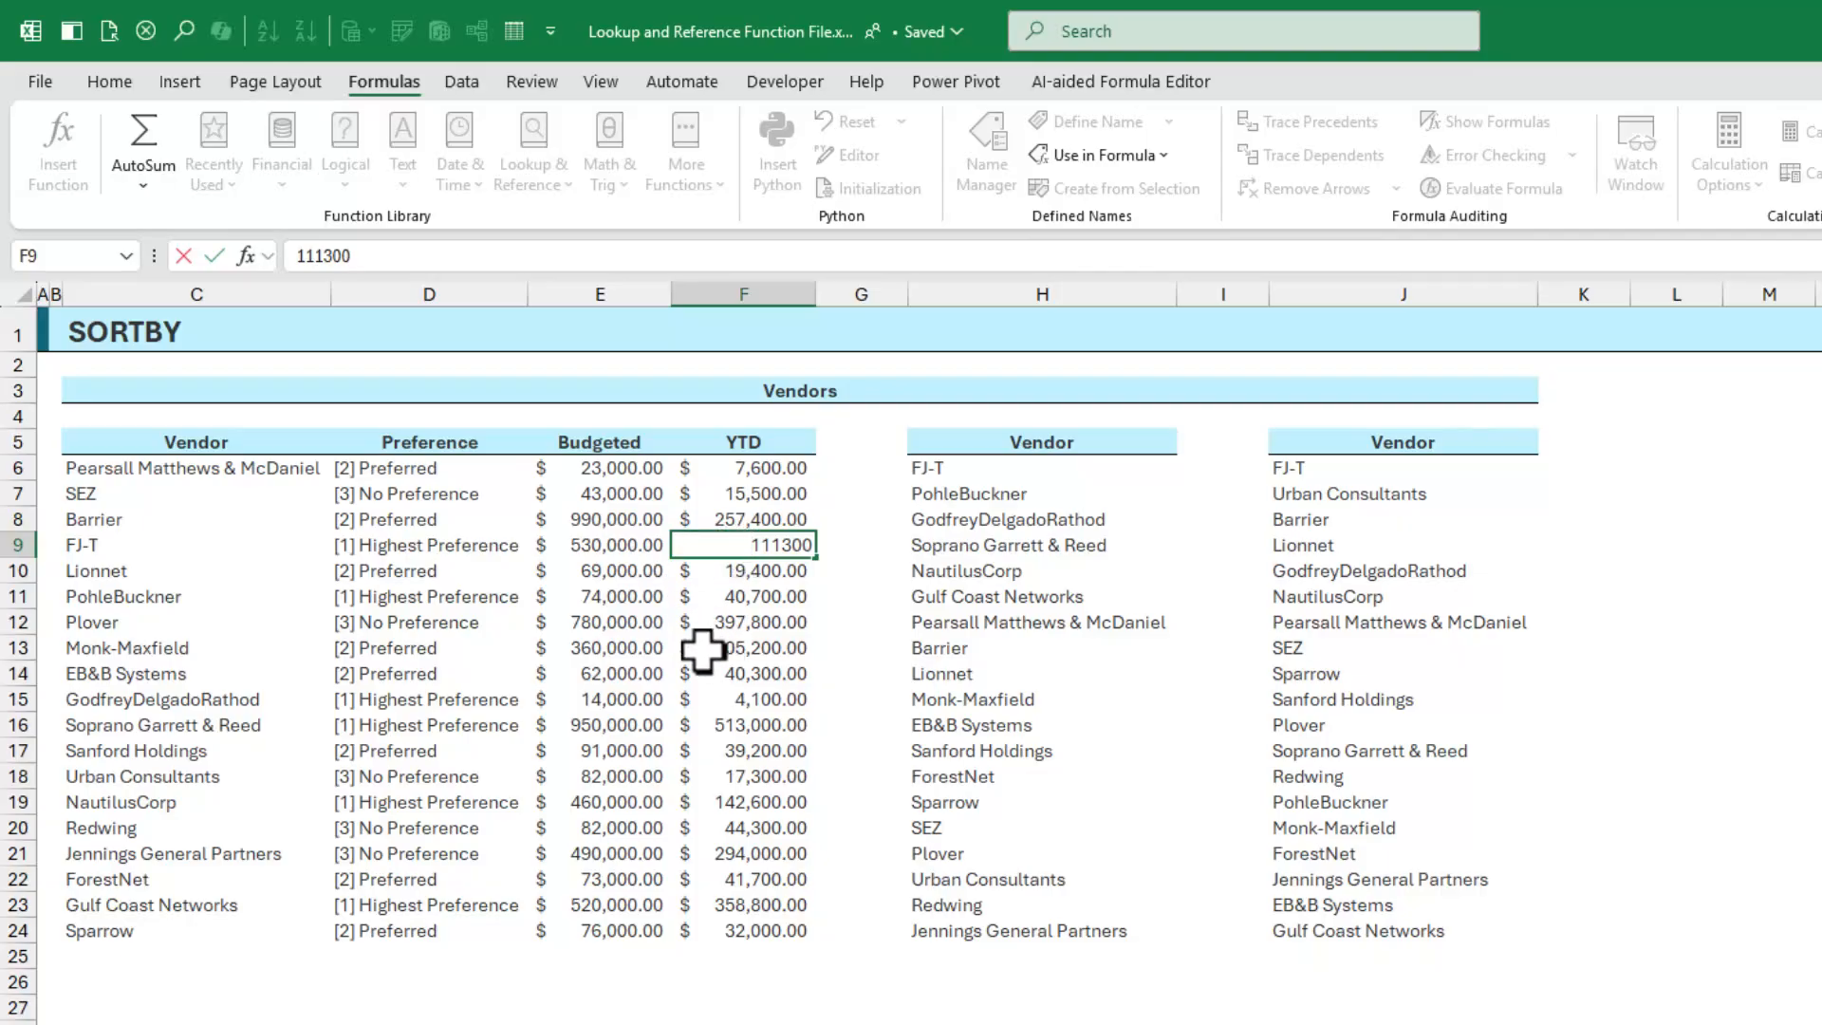
key(Escape)
drag(714, 550, 635, 546)
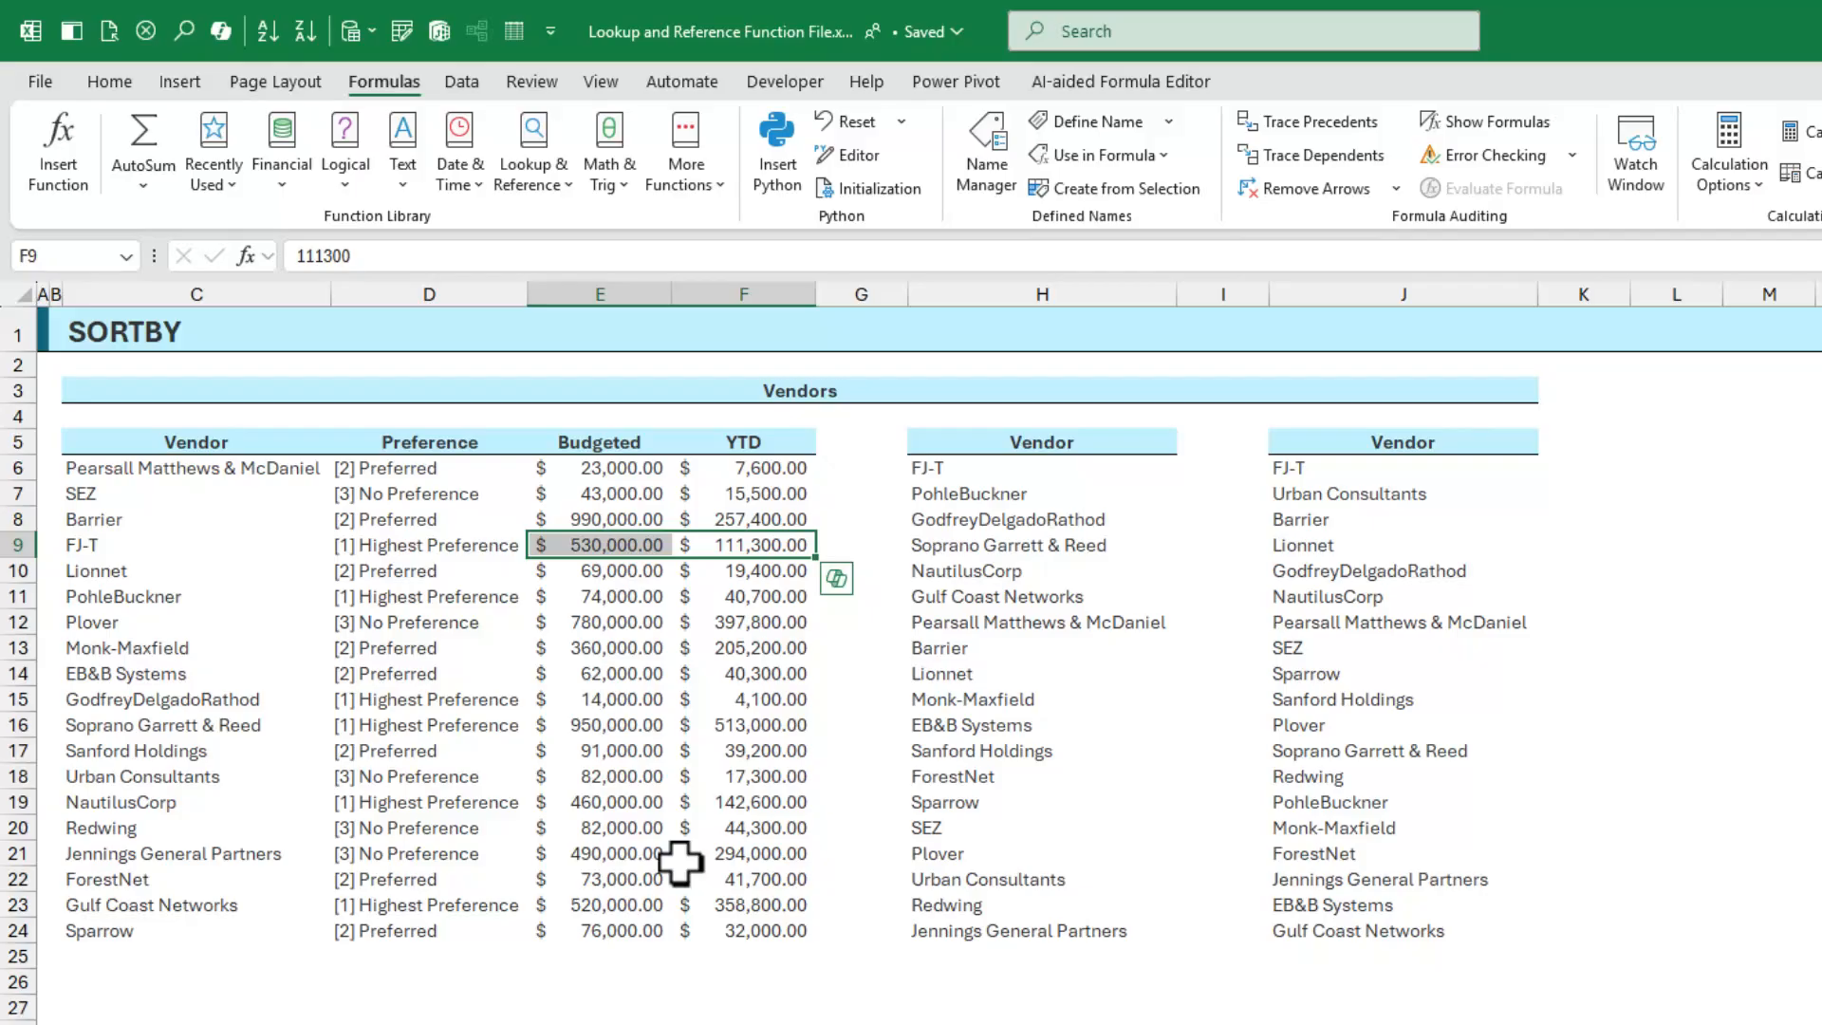
click(1302, 496)
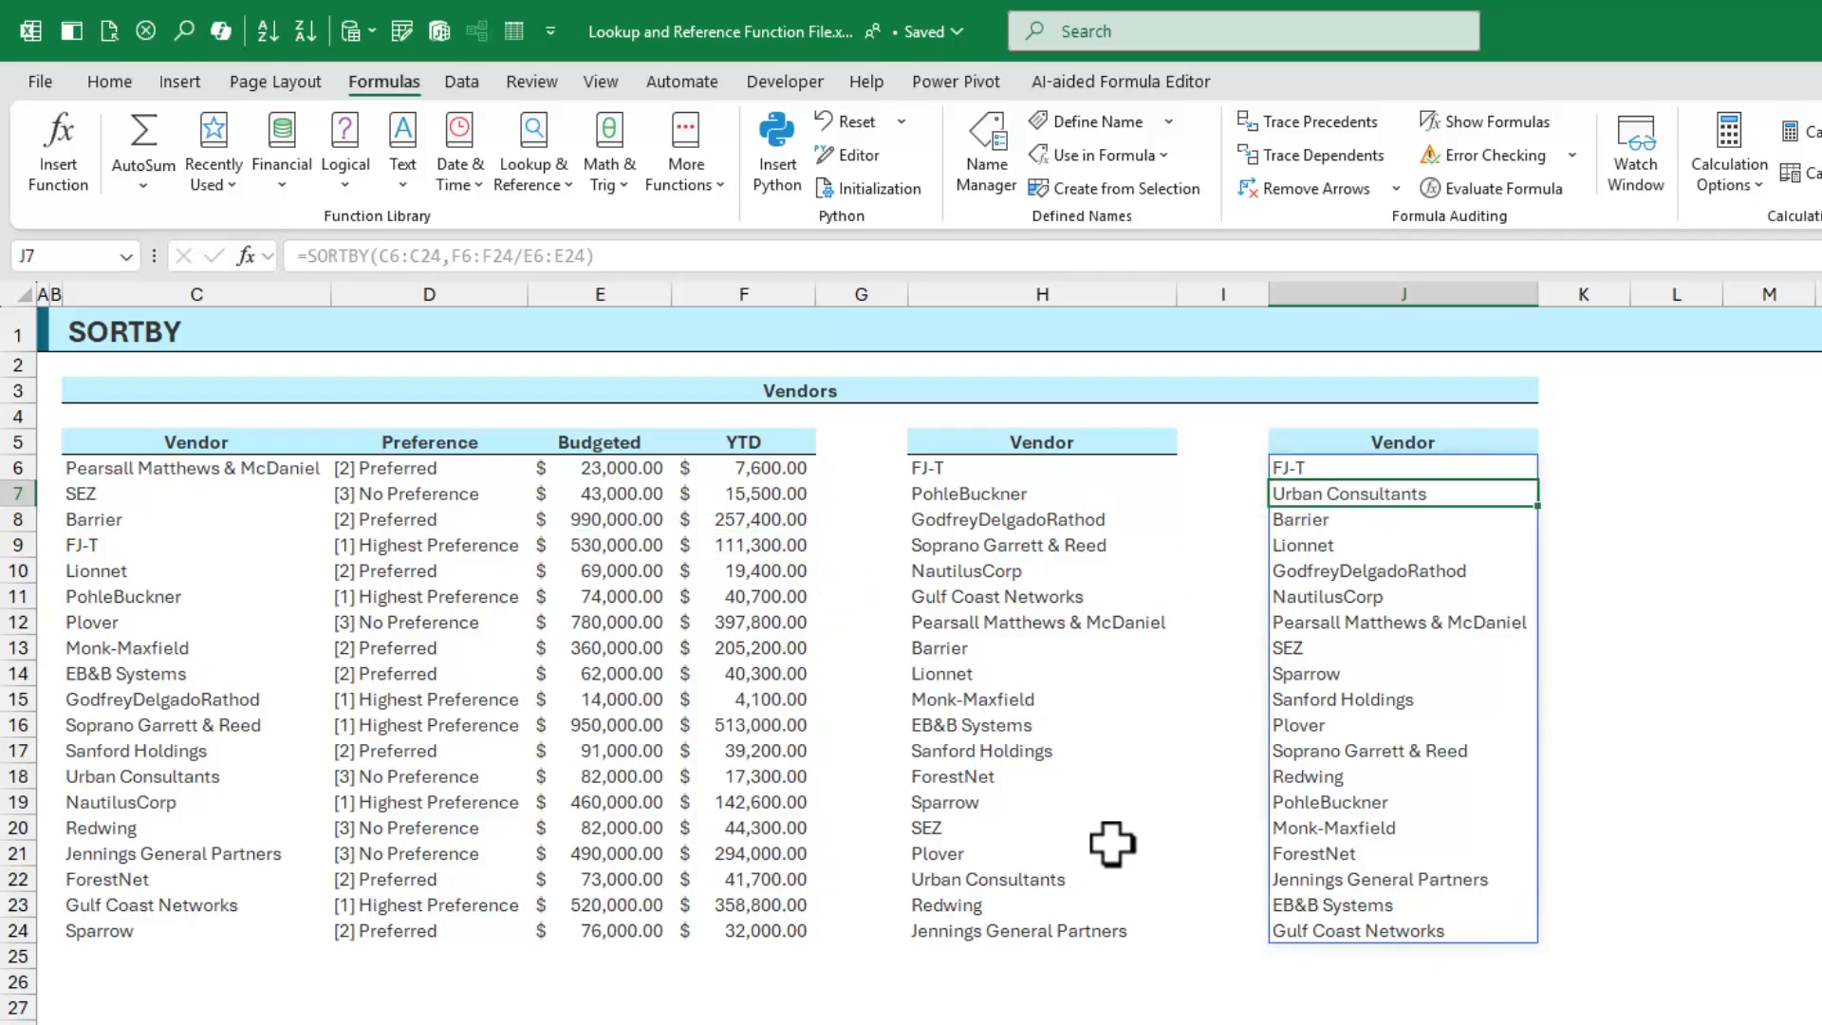
drag(752, 775, 634, 776)
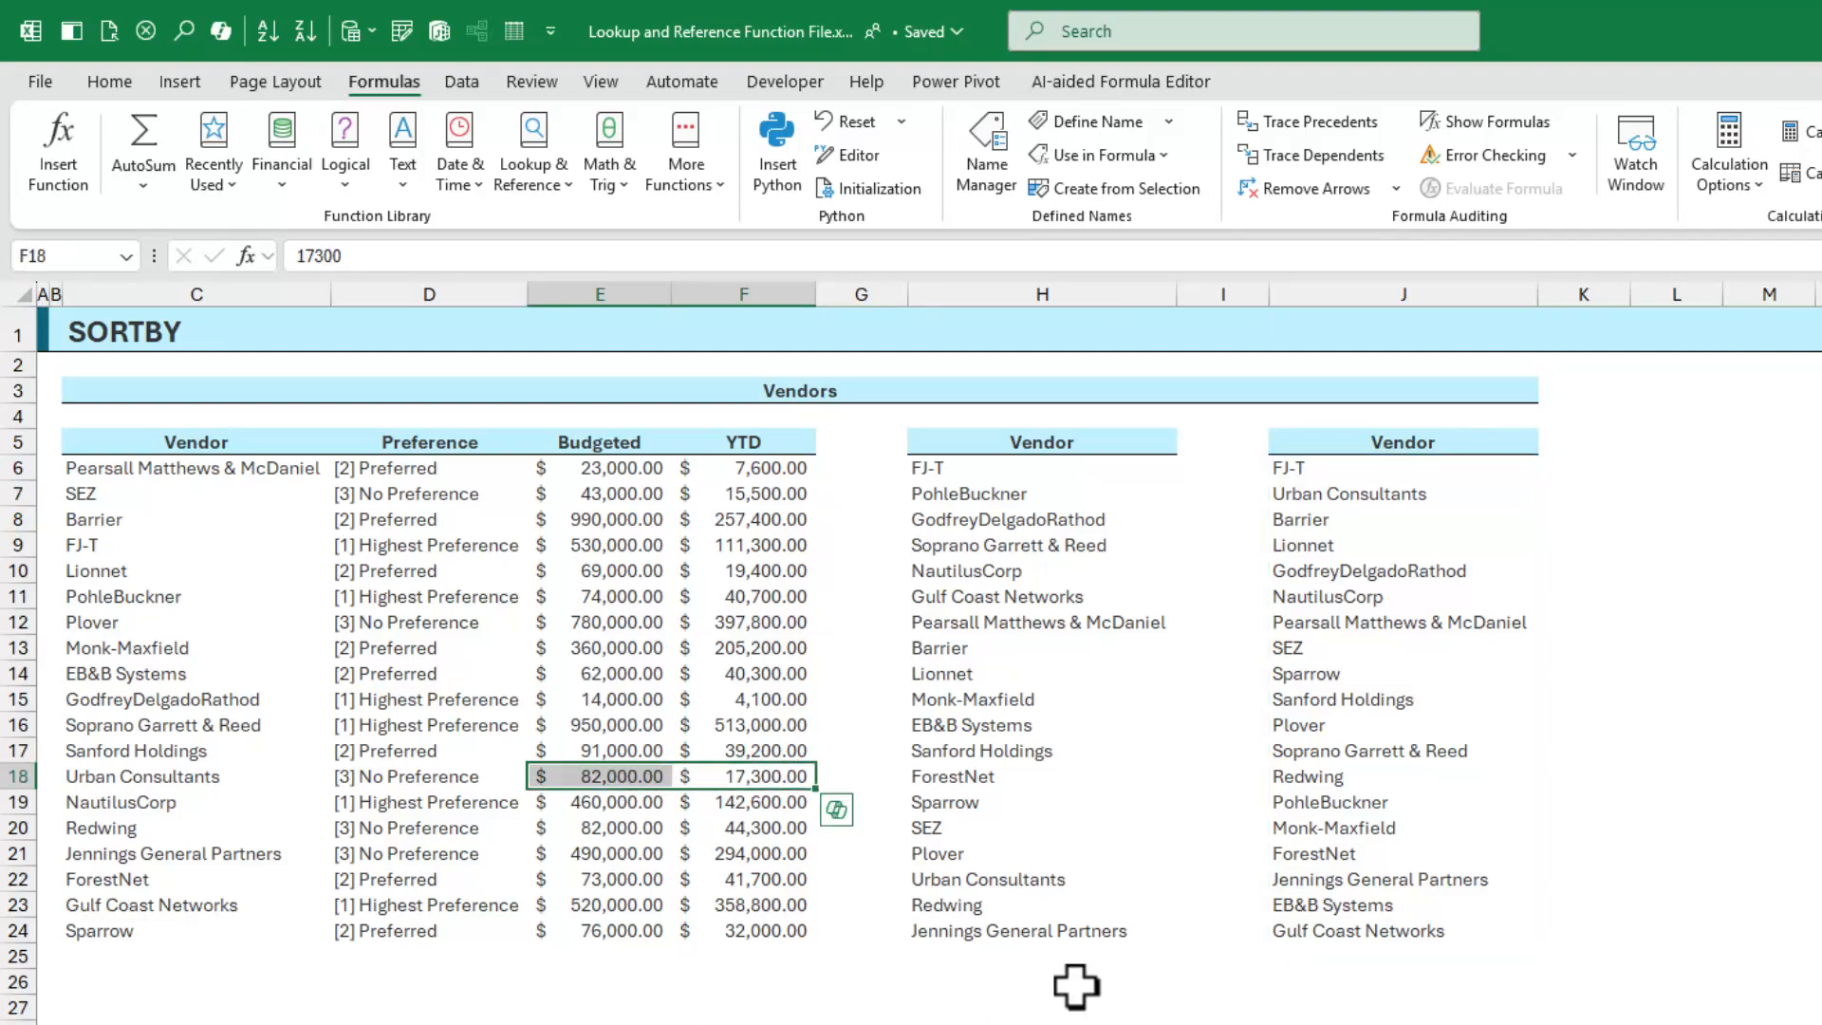
click(1347, 929)
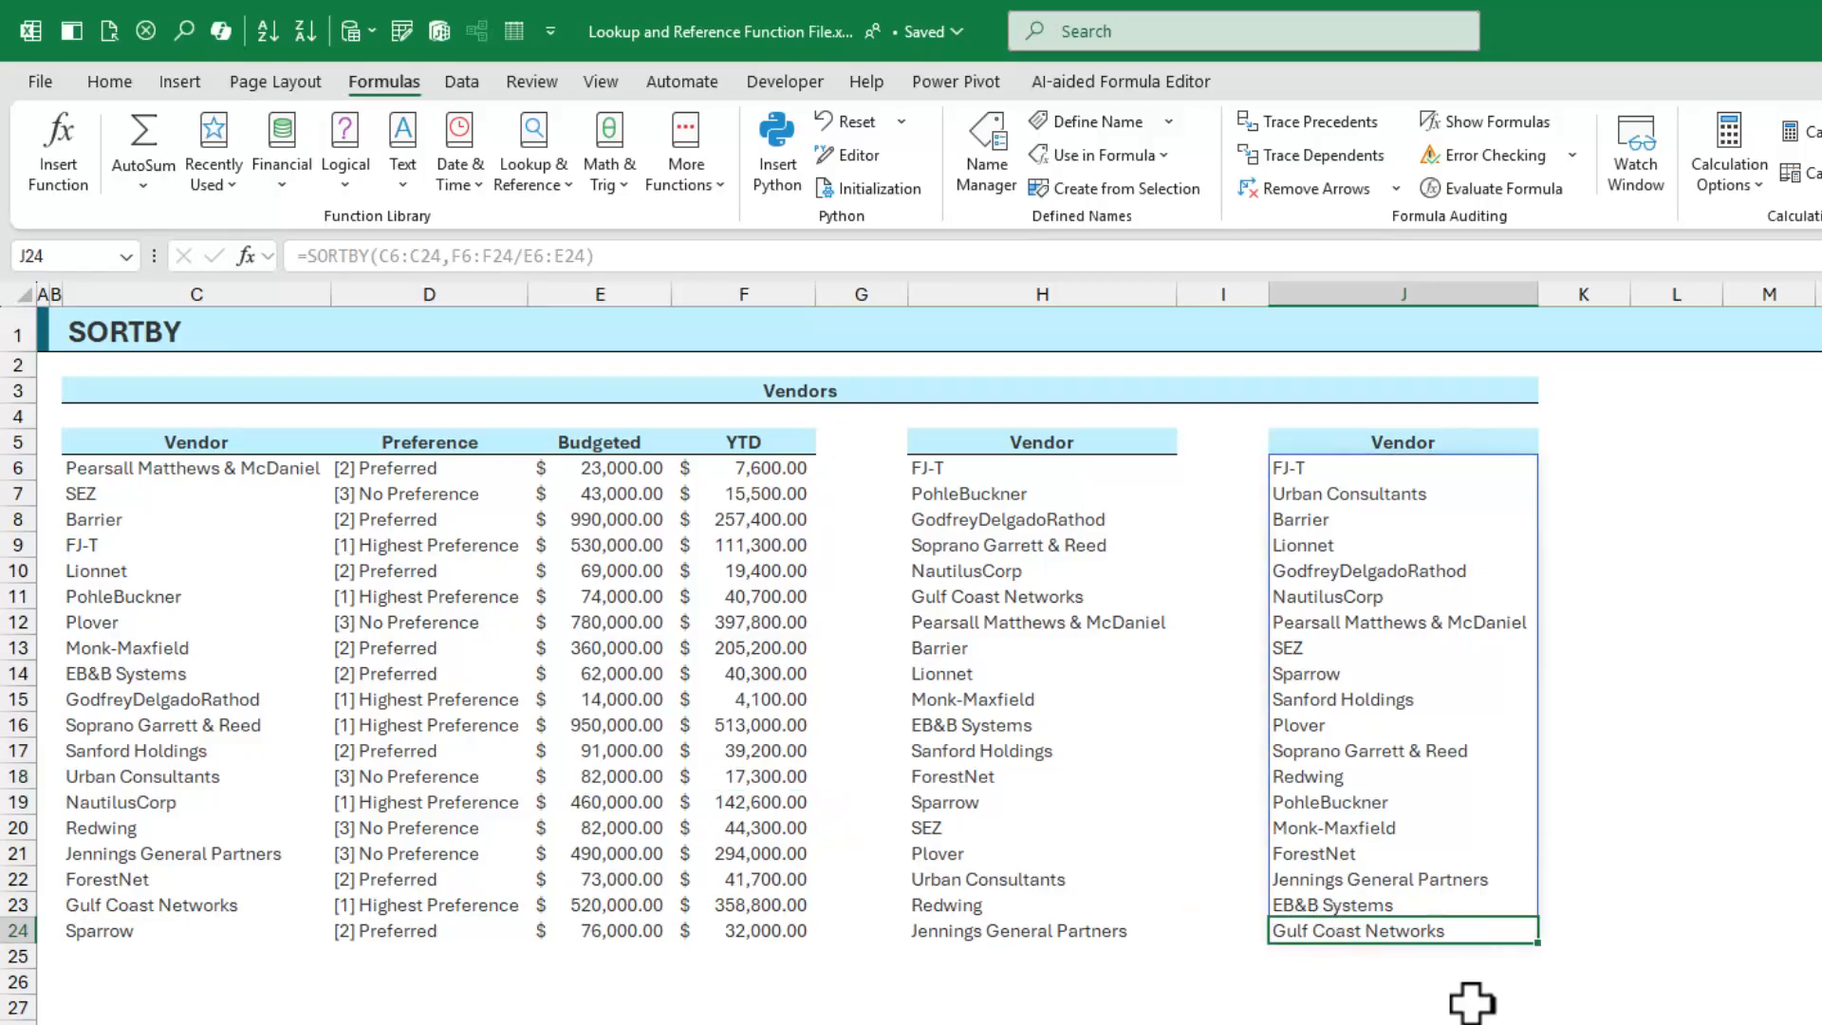
click(759, 903)
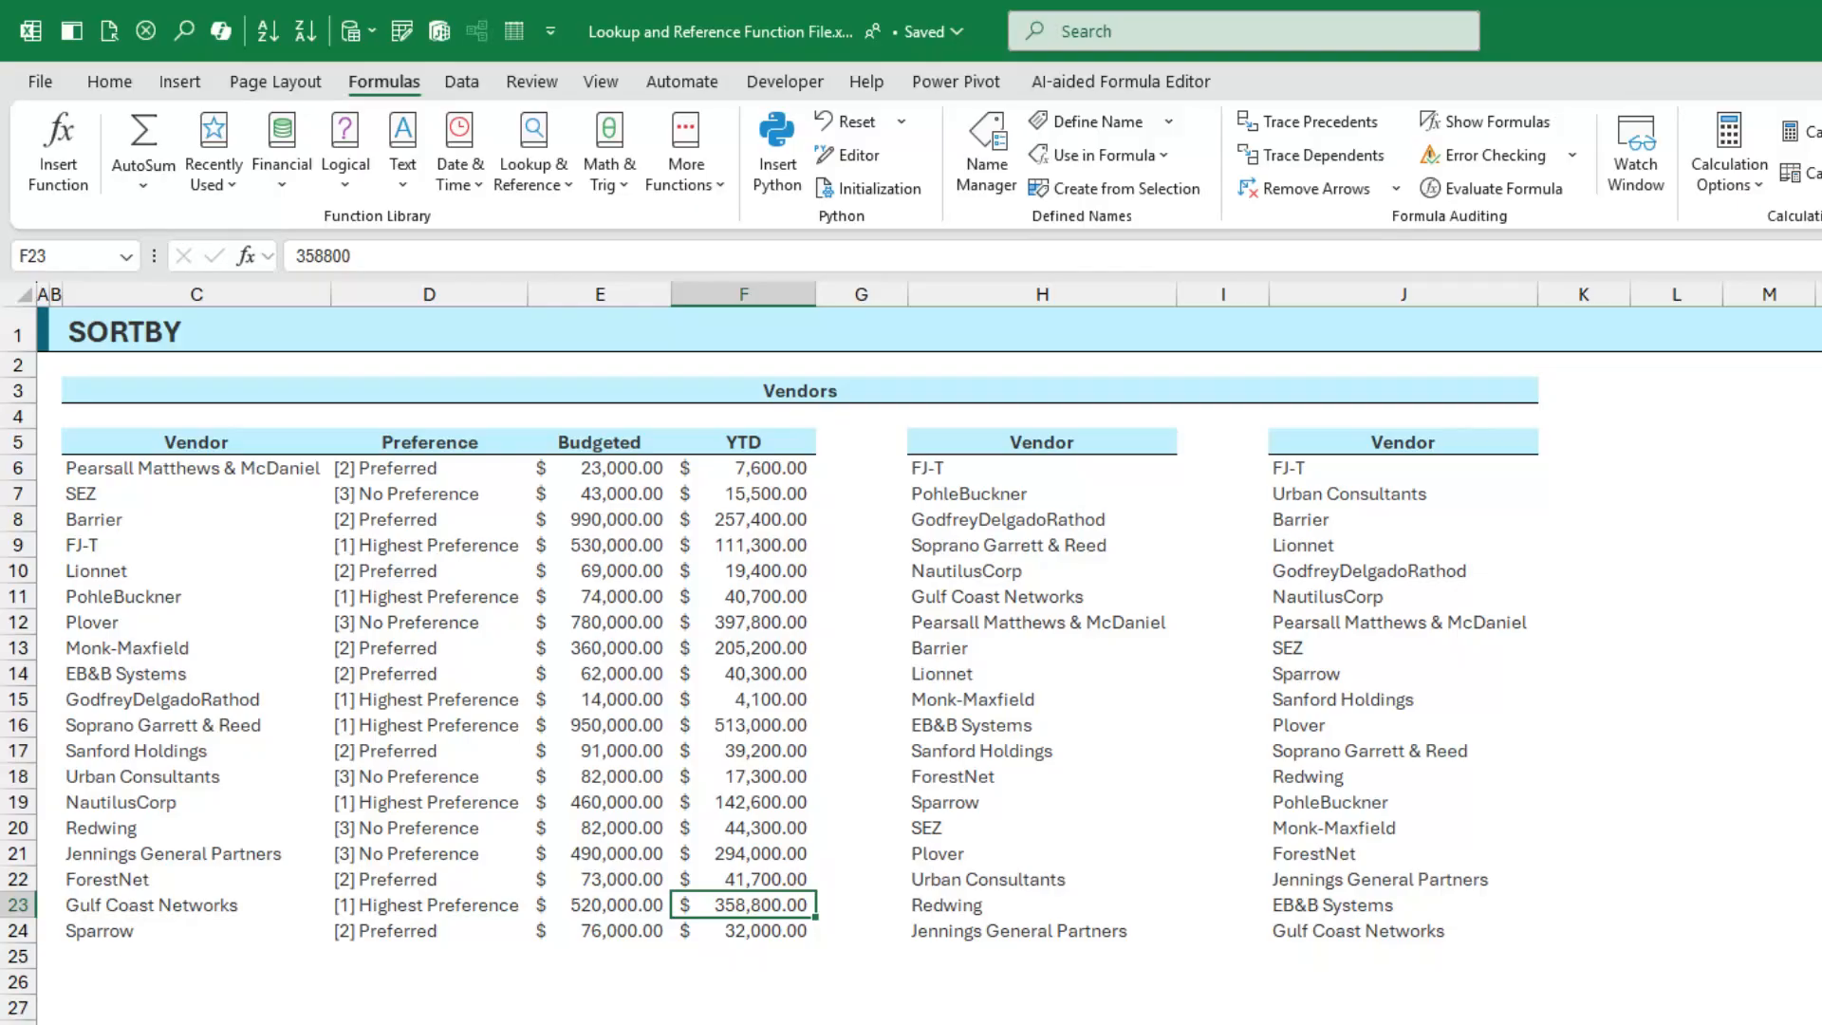
click(613, 906)
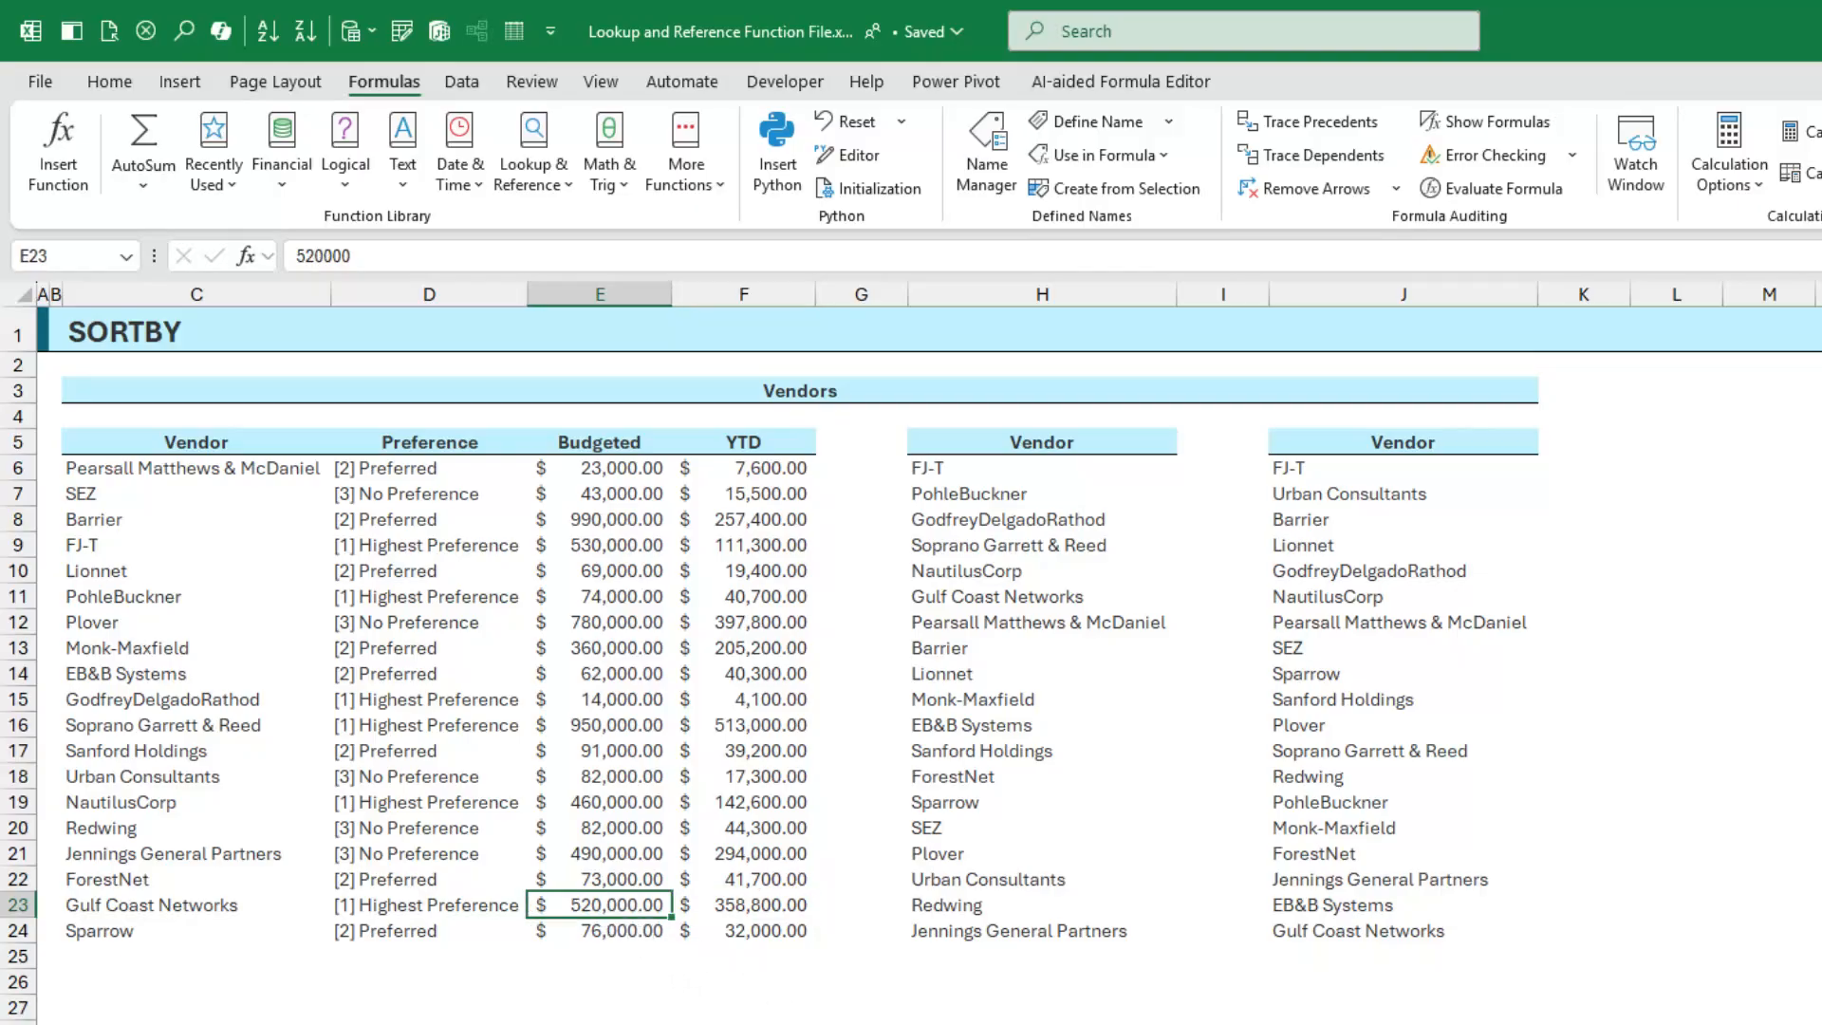
click(721, 903)
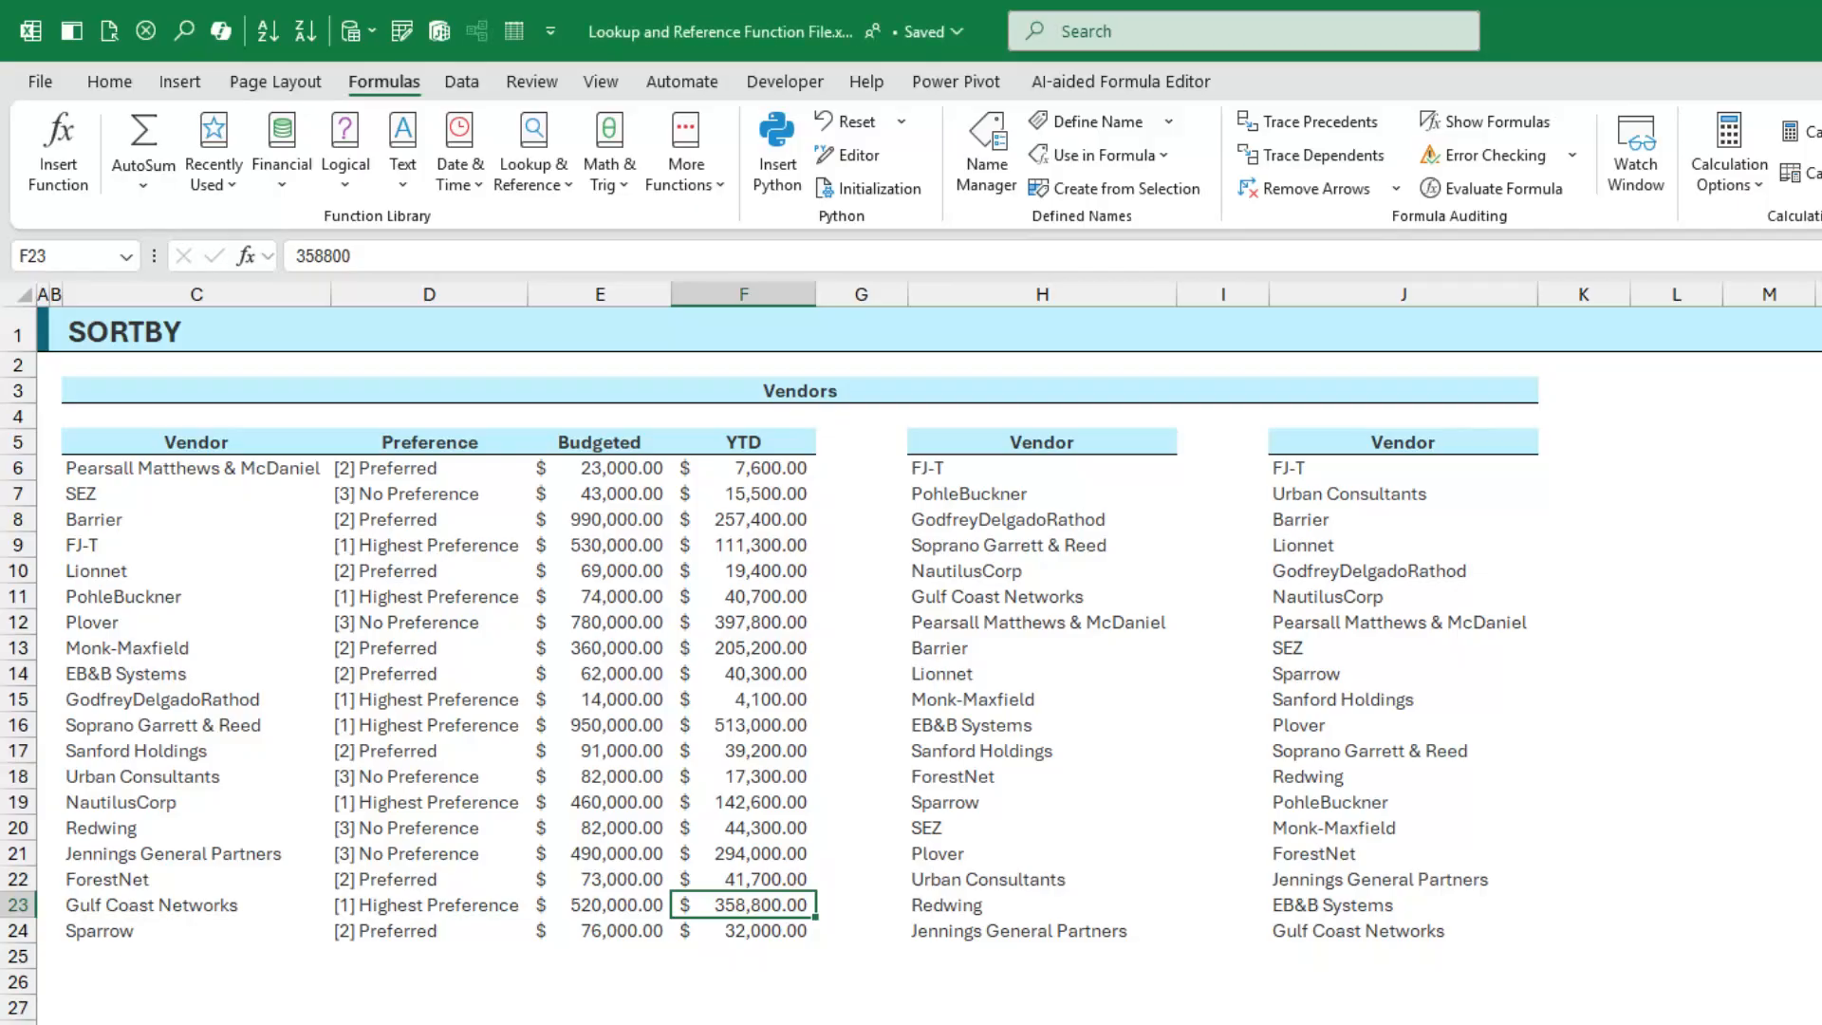
Enter 0 as Gulf Coast Networks' YTD in F23 and check it now tops the J6 list
text(0)
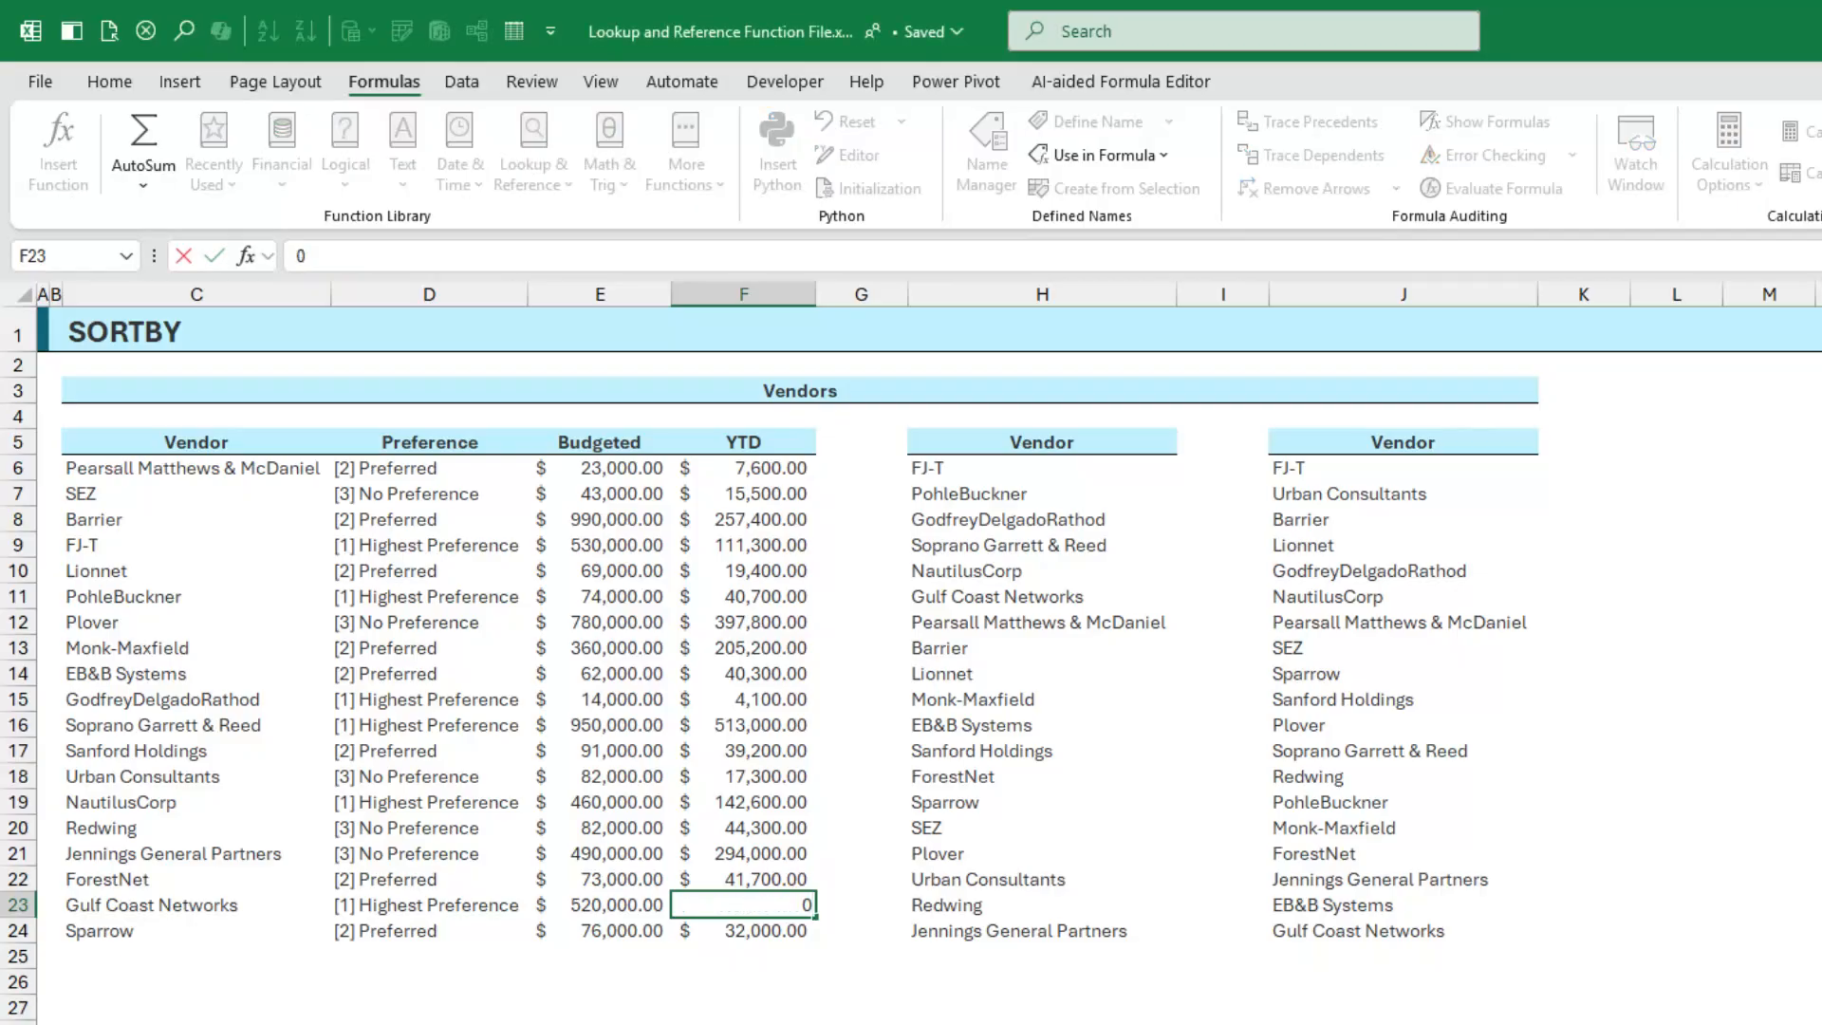
key(Return)
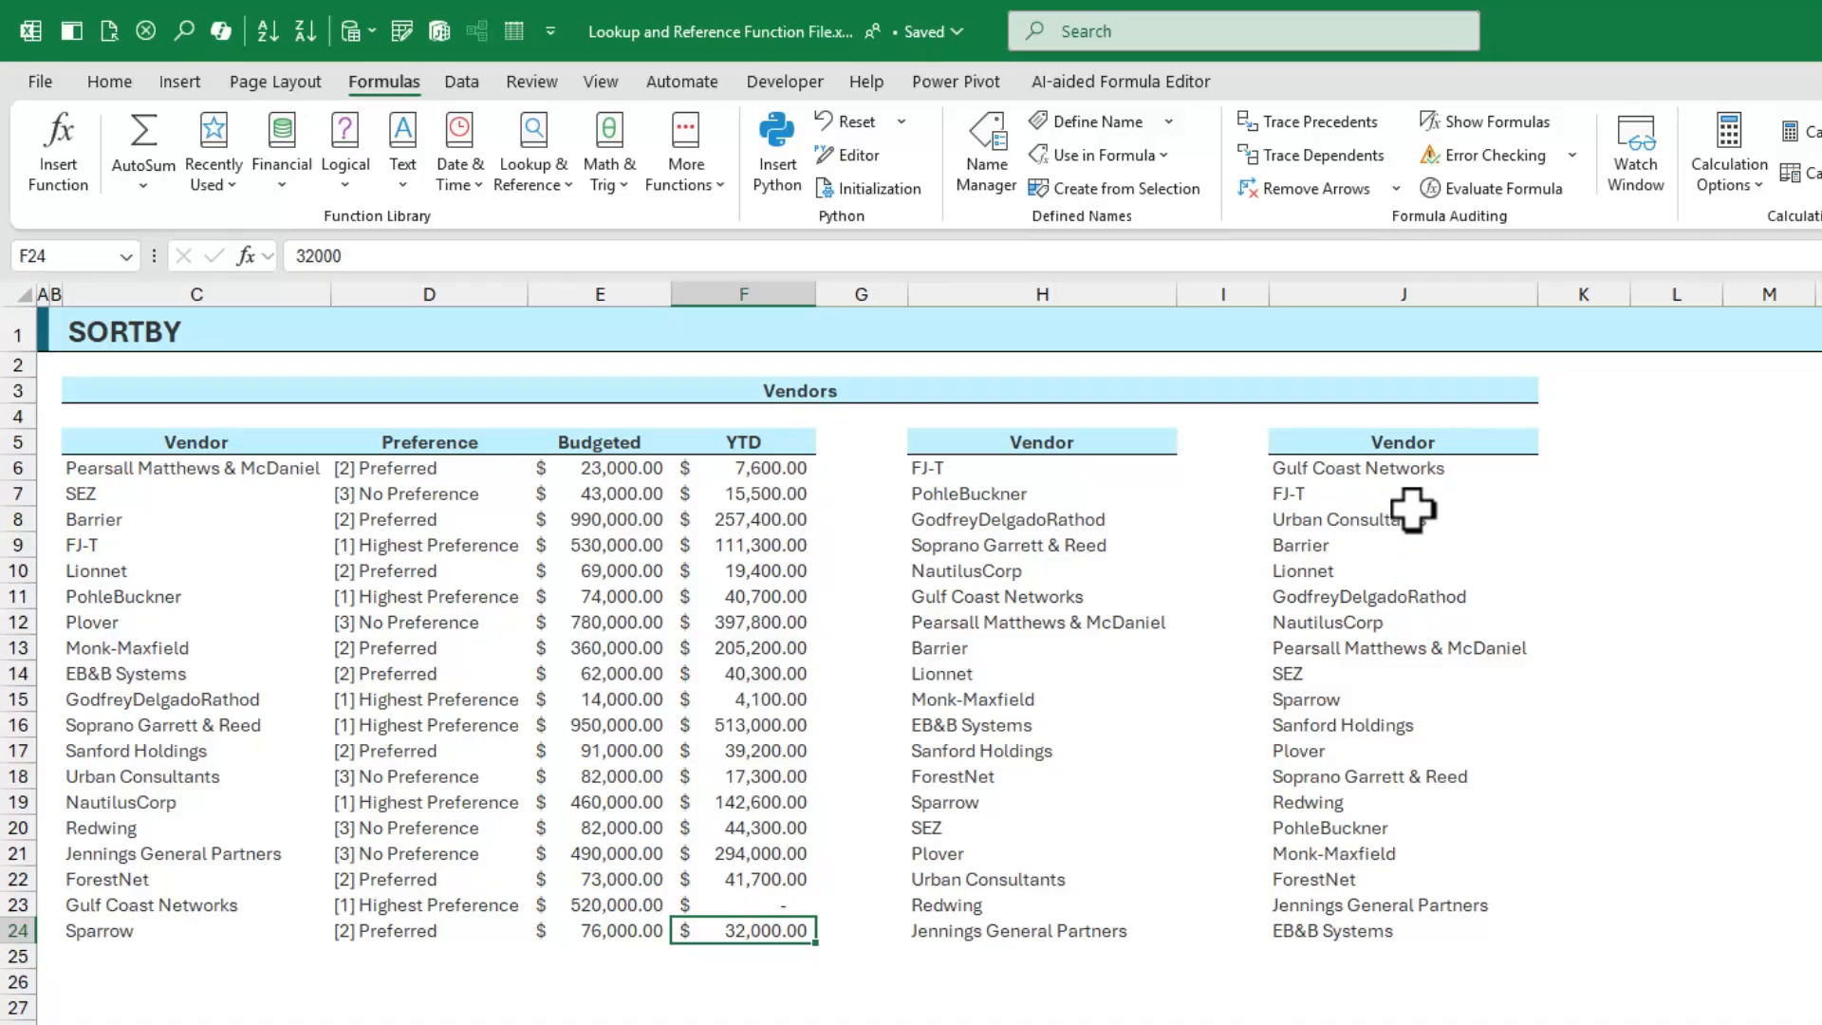
click(1420, 468)
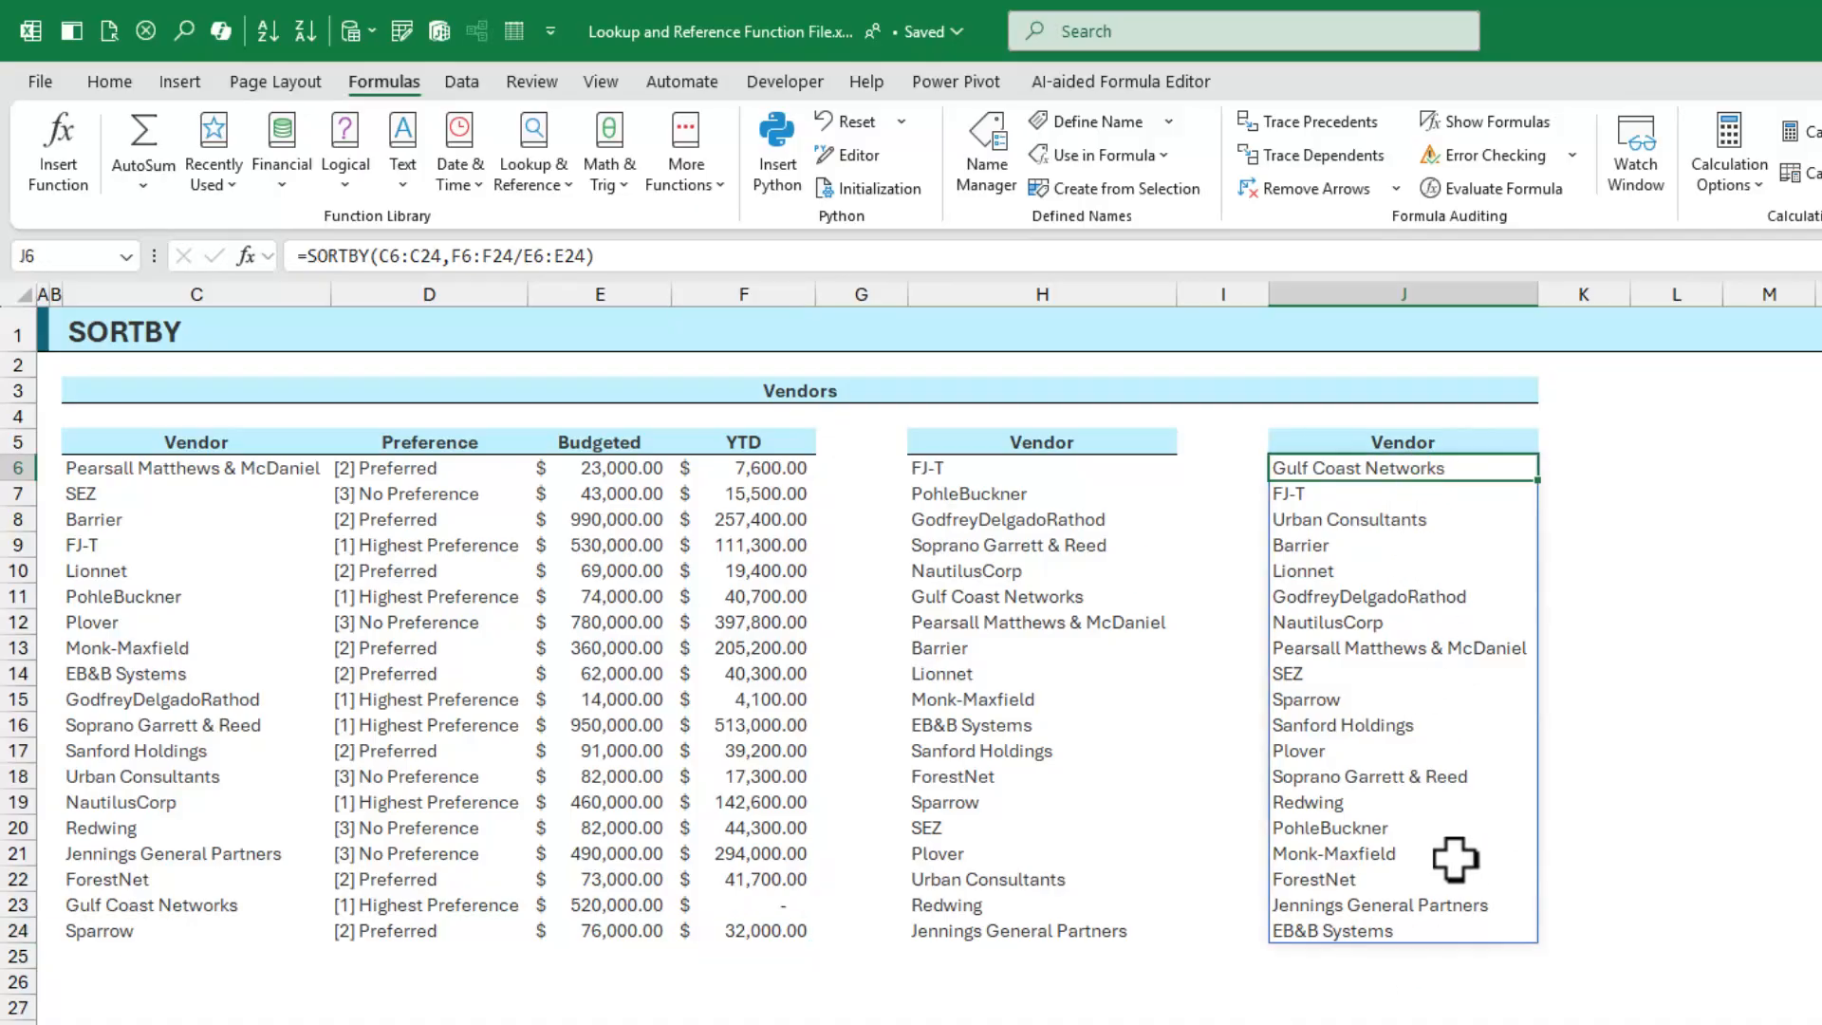